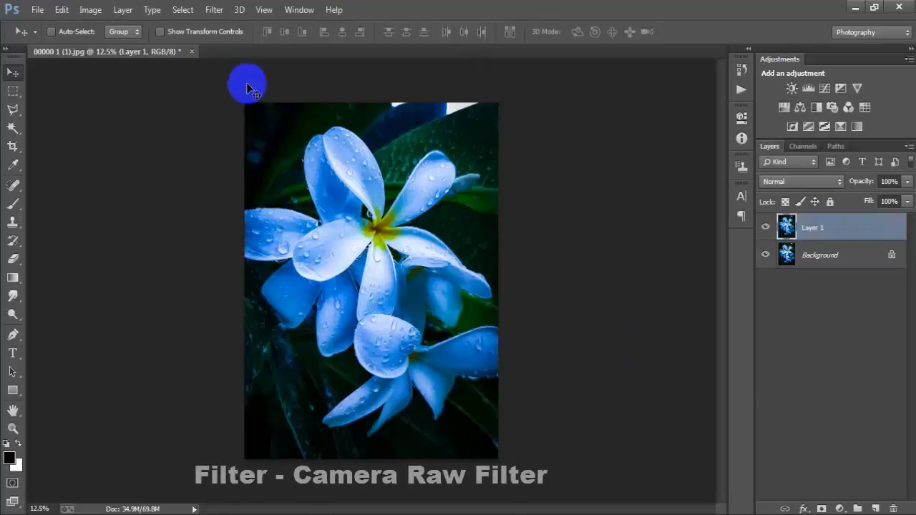
Open the Camera Raw Filter on Layer 1 and set Temperature to +10 and Tint to +5.
click(213, 10)
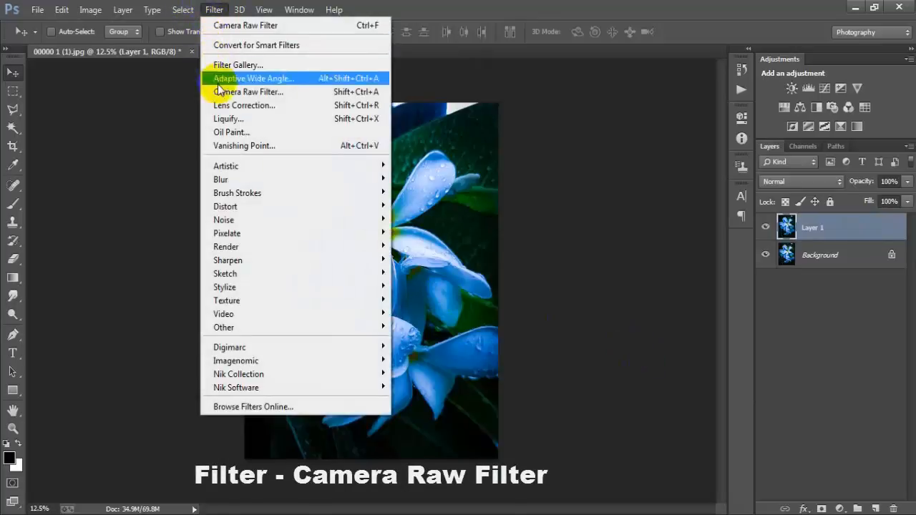
click(283, 92)
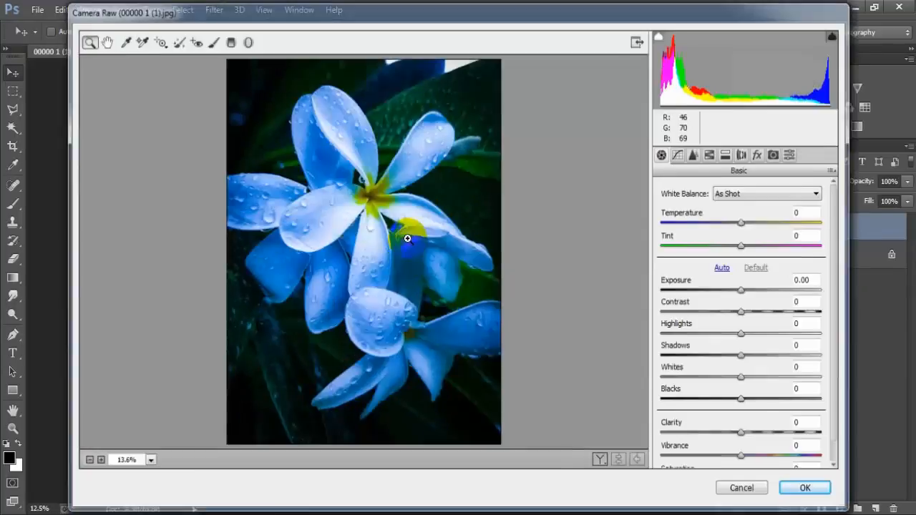
drag(745, 223, 748, 252)
click(744, 248)
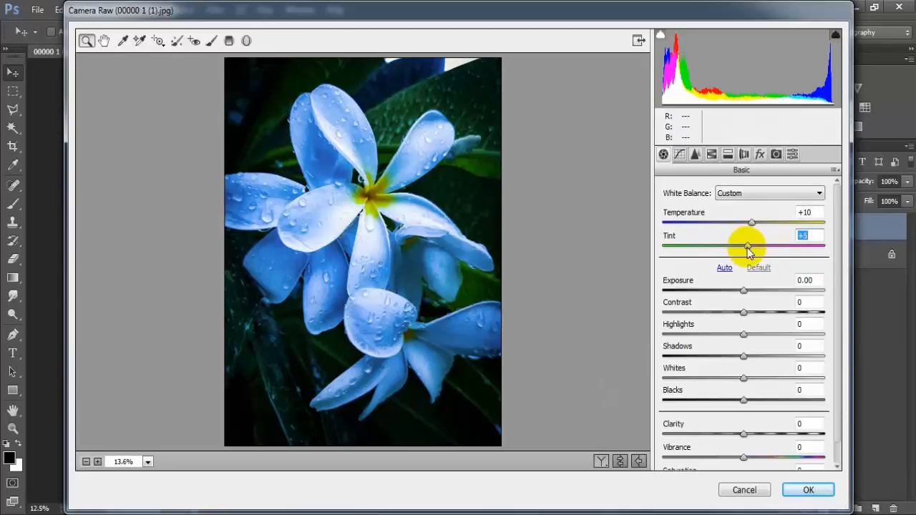
click(804, 234)
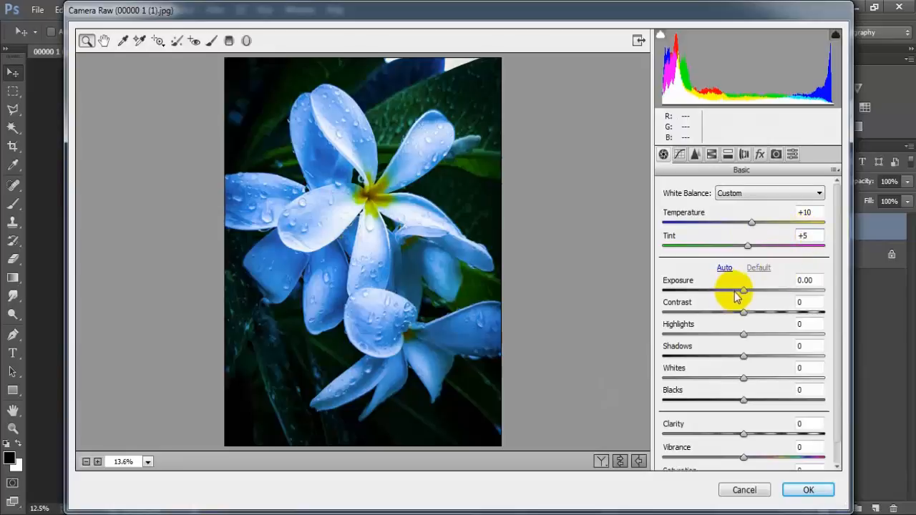
Set the basic tones to Exposure -0.75, Contrast +41, Highlights +45, Shadows -30, Whites -64 and Blacks +20.
drag(742, 293, 727, 293)
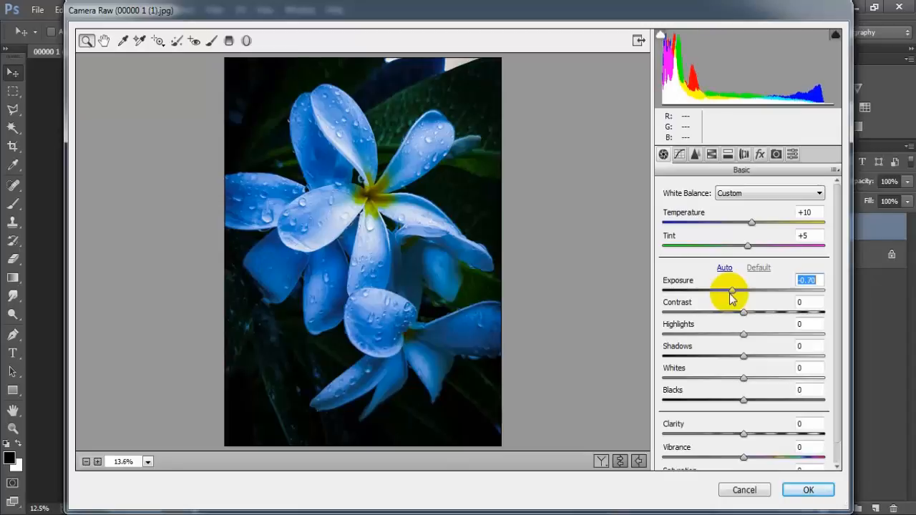
drag(729, 293, 728, 293)
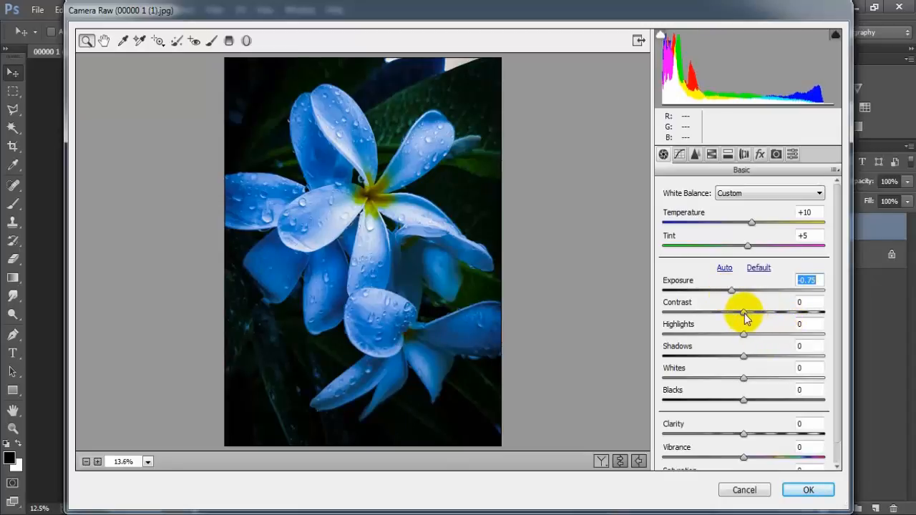
drag(743, 312, 722, 358)
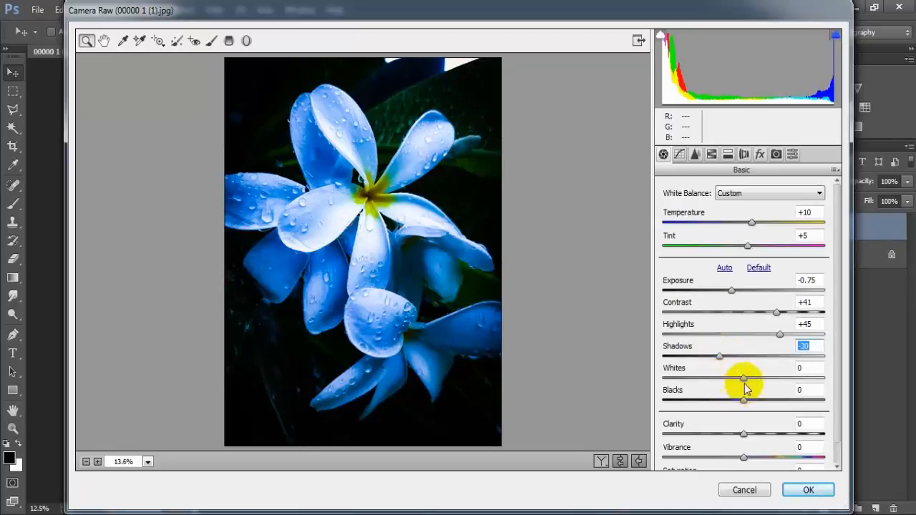
drag(743, 377, 694, 388)
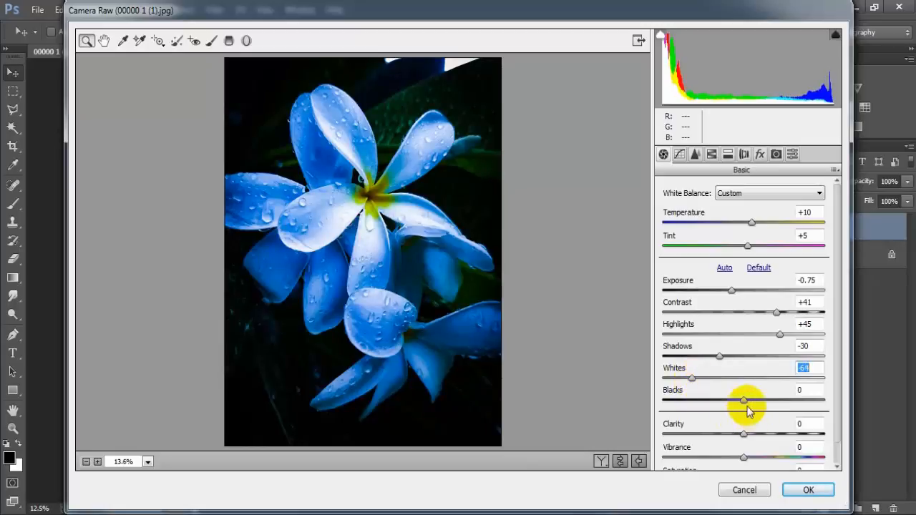
drag(744, 400, 759, 405)
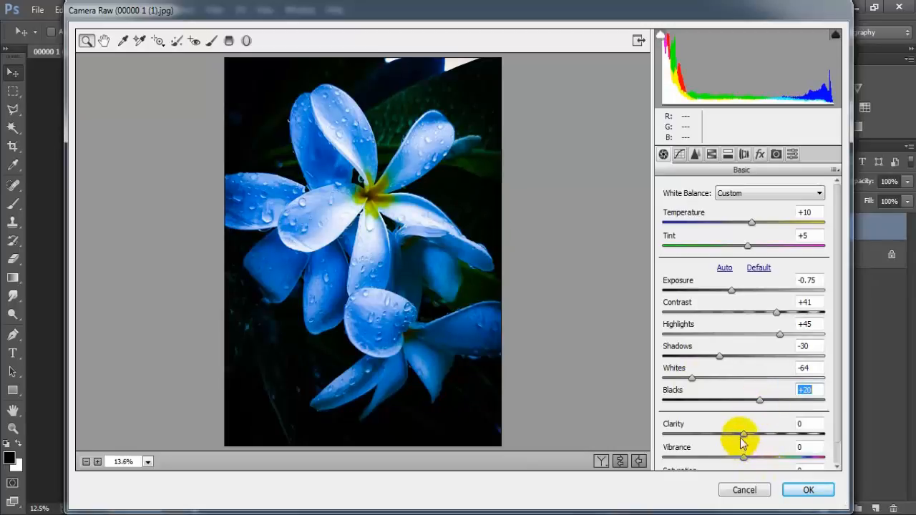
Set Clarity to +21, Vibrance to +35 and Saturation to -10 for the flower photo.
drag(742, 434, 761, 435)
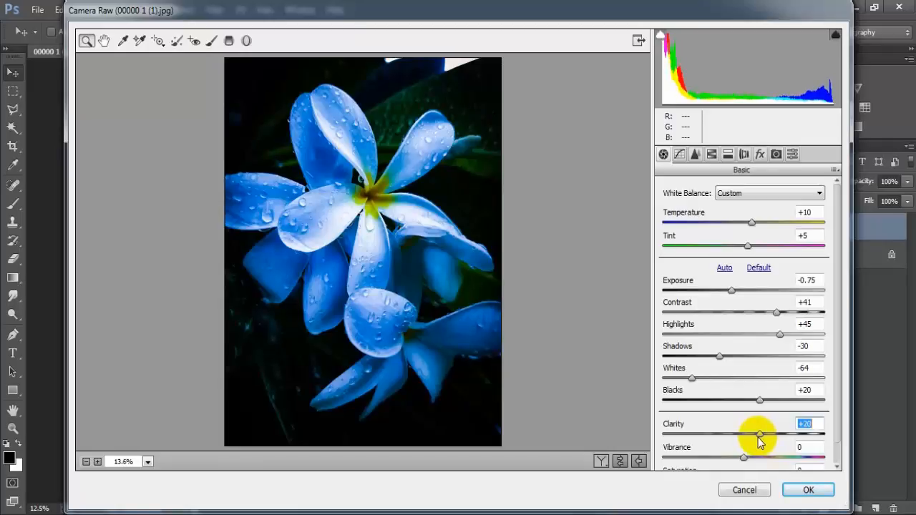
drag(757, 435, 759, 438)
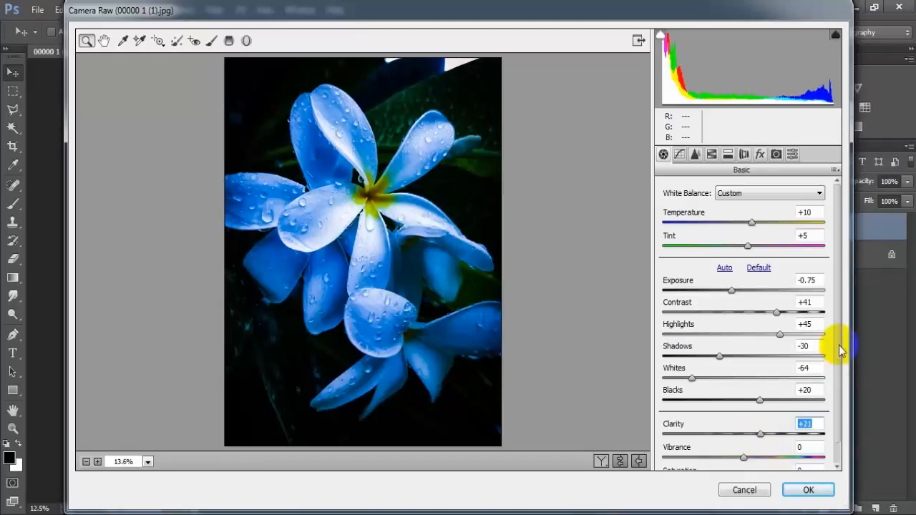
scroll(835, 358, down, 1)
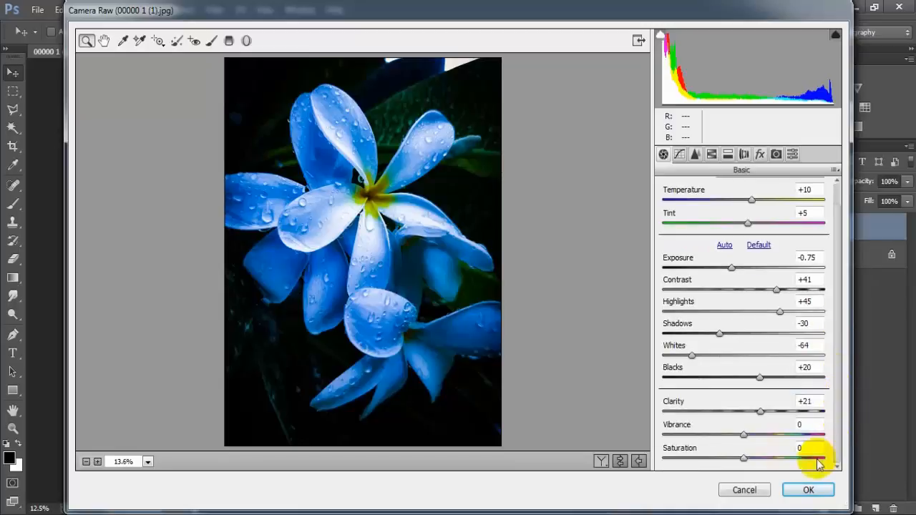
drag(745, 438, 777, 440)
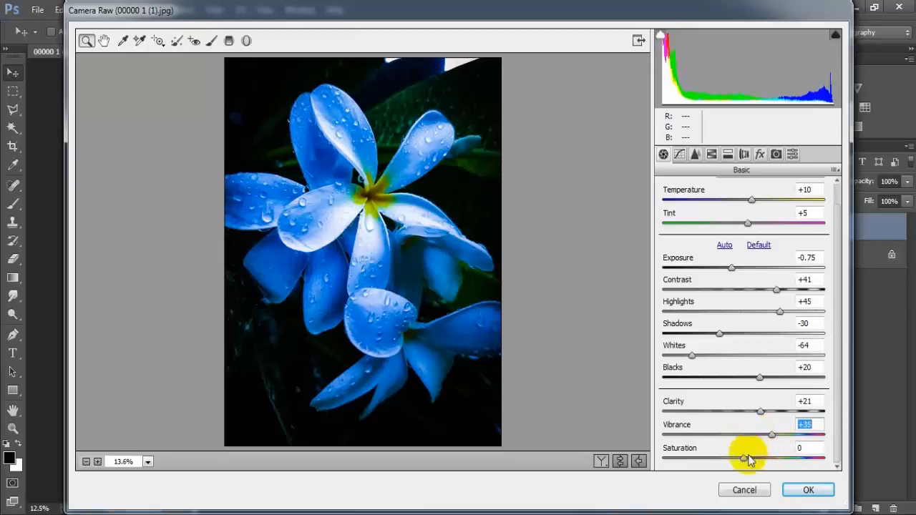
drag(742, 457, 737, 458)
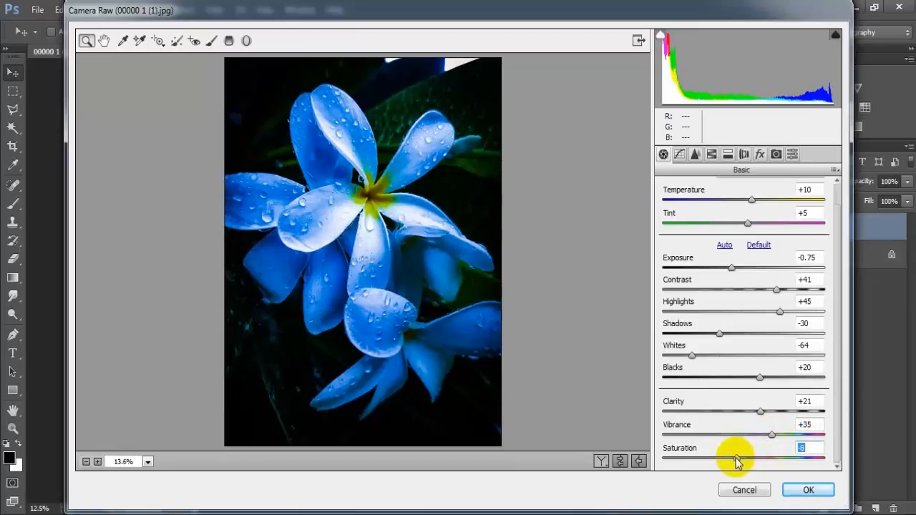
text(-10)
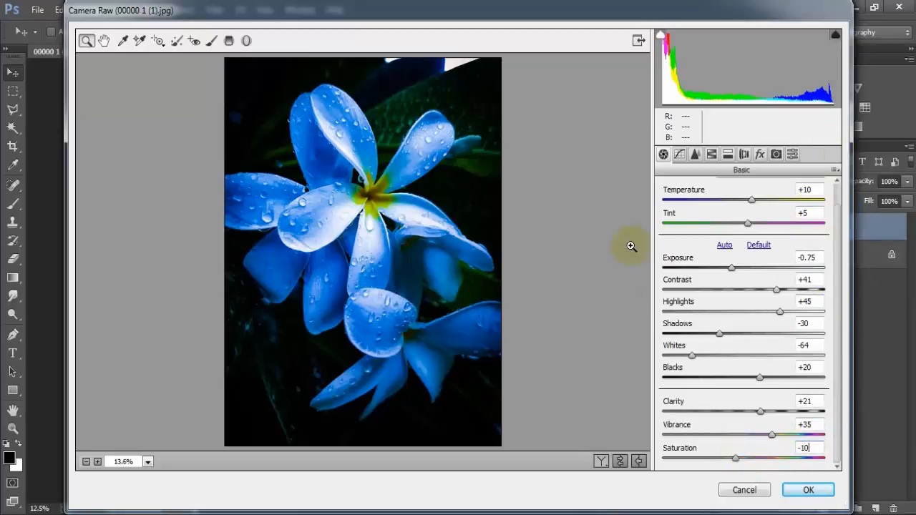
Shape the RGB point tone curve with input/output points at 68/47, 126/116 and 214/194.
click(679, 154)
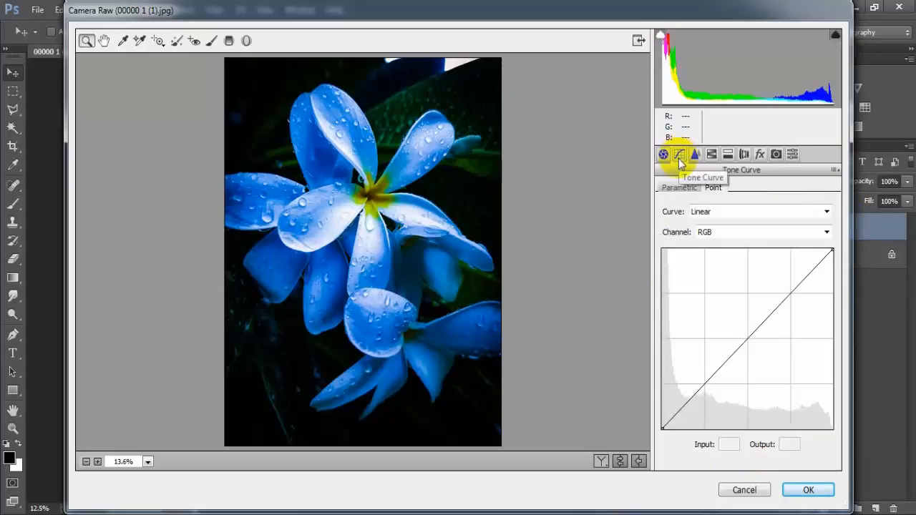
drag(703, 392, 707, 395)
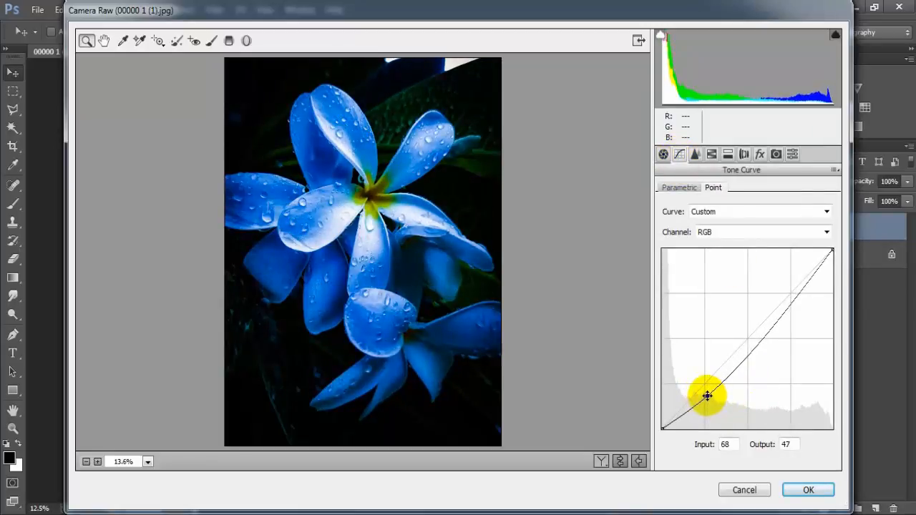
drag(742, 356, 747, 342)
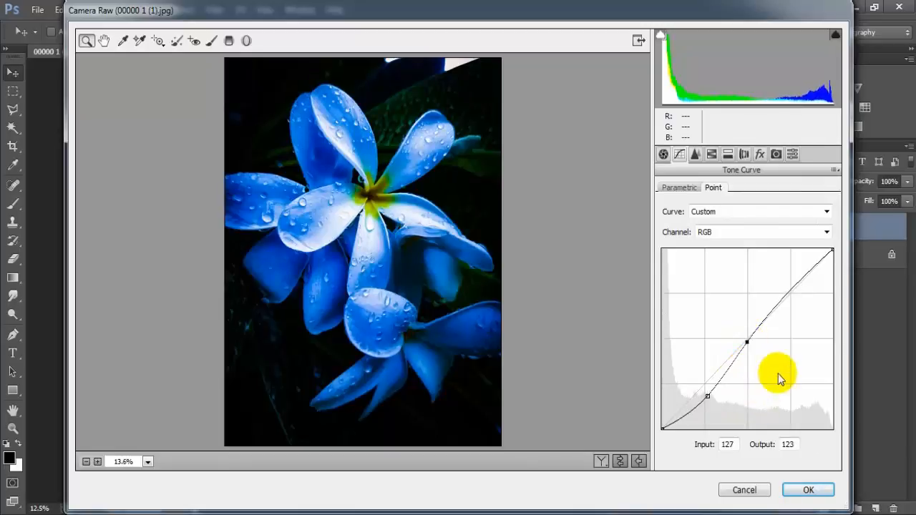
click(795, 287)
drag(803, 289, 806, 292)
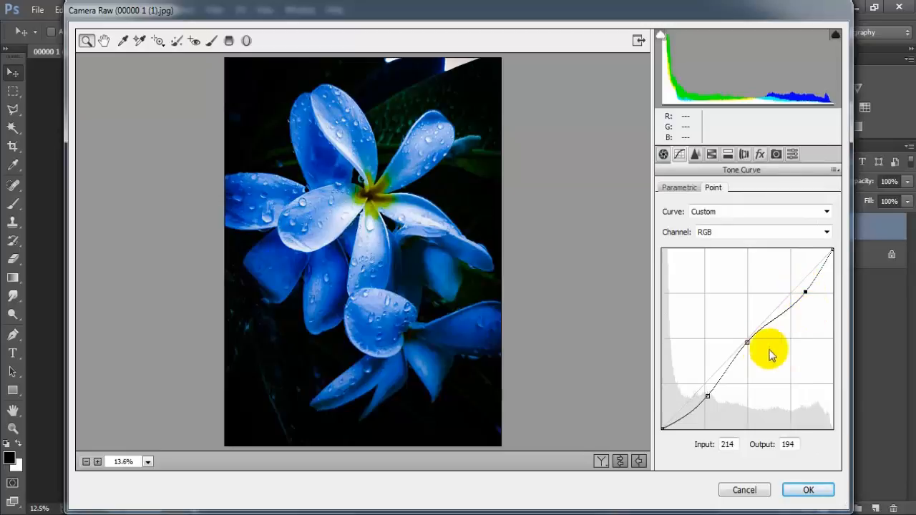
drag(745, 344, 746, 348)
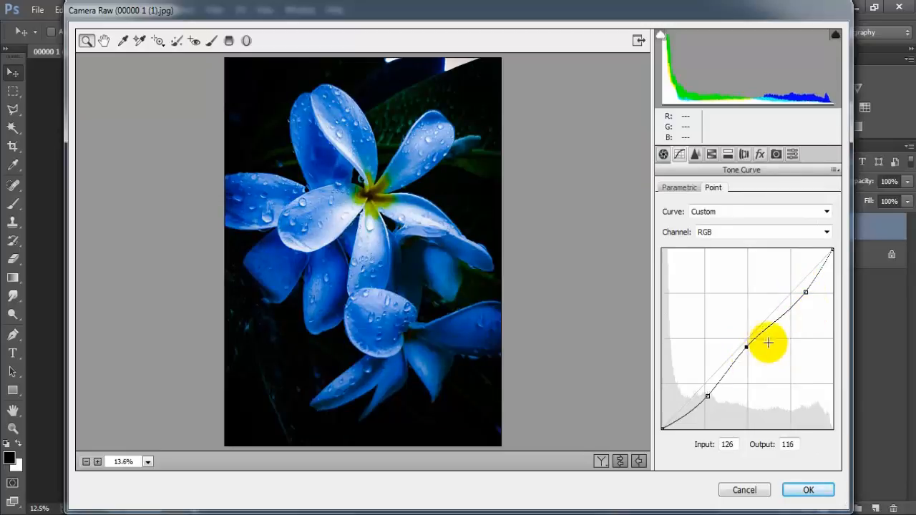
Lower the Red channel's point curve with input/output points at 79/65 and 128/121.
click(827, 236)
click(779, 264)
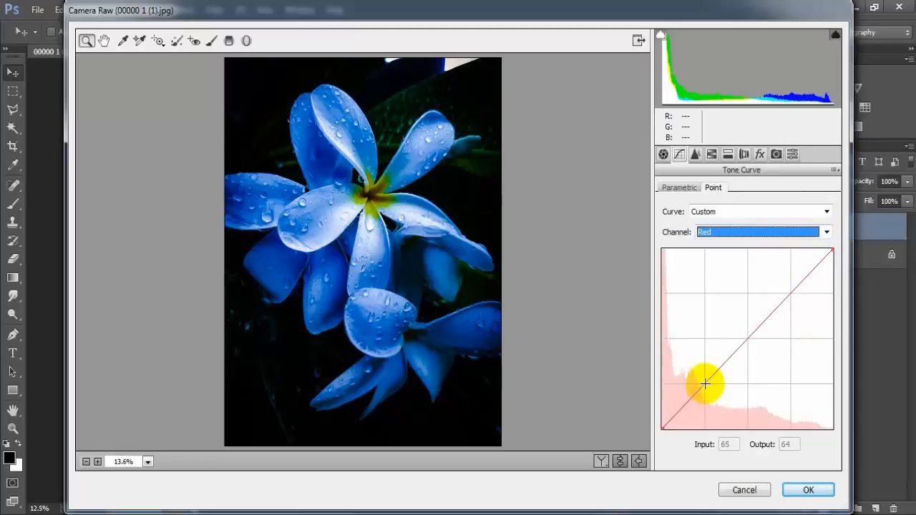
drag(708, 382, 714, 383)
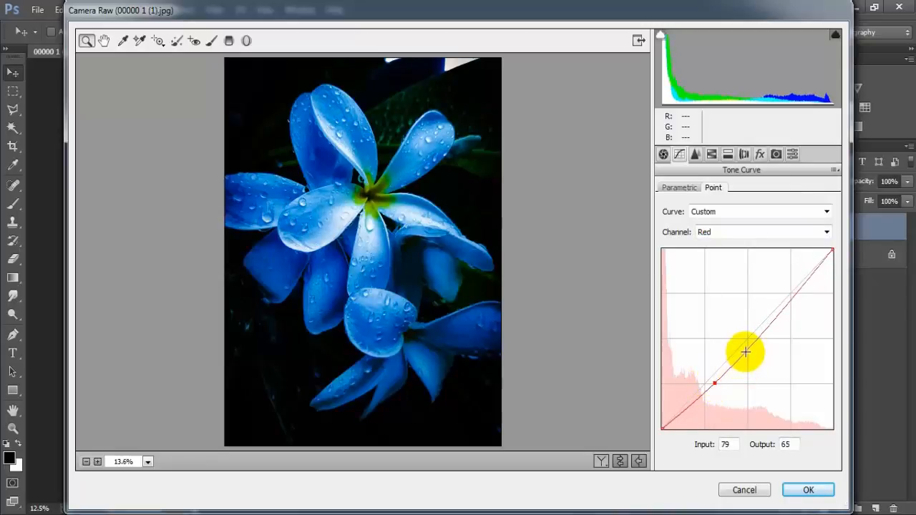
mouse_move(745, 351)
mouse_down()
mouse_move(746, 340)
mouse_move(751, 351)
mouse_up()
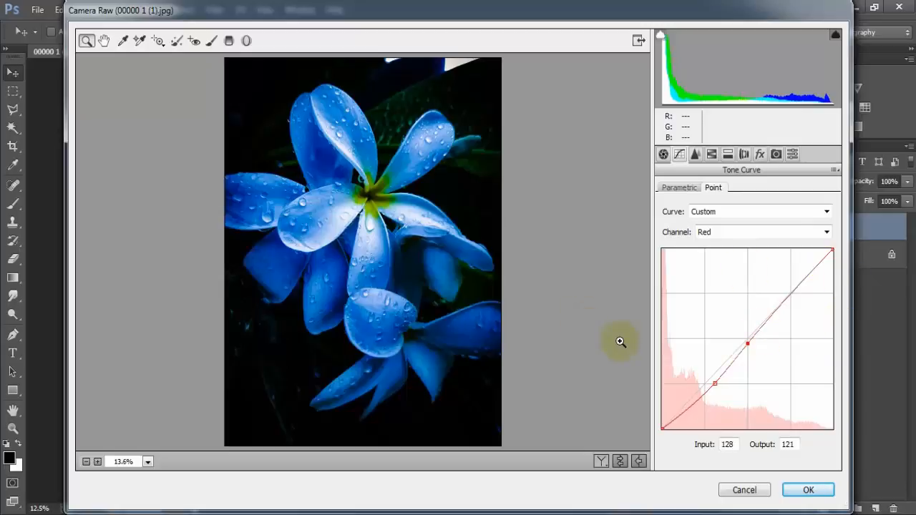
Lower the Green channel's point curve with input/output points at 71/69, 117/105 and 230/218.
click(824, 232)
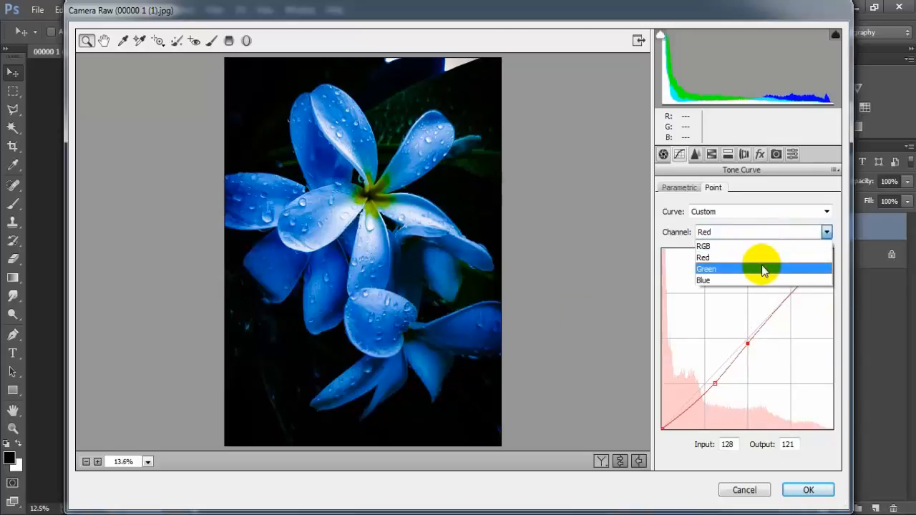
click(762, 268)
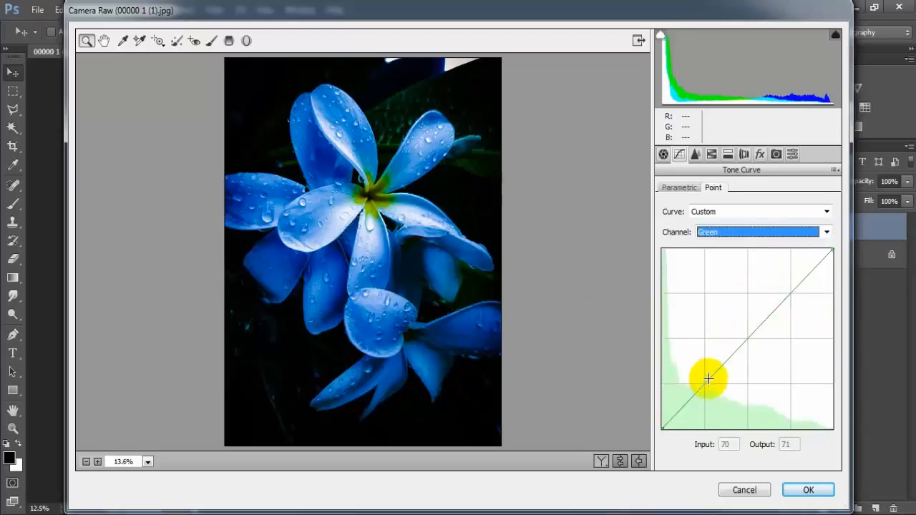
drag(708, 379, 711, 378)
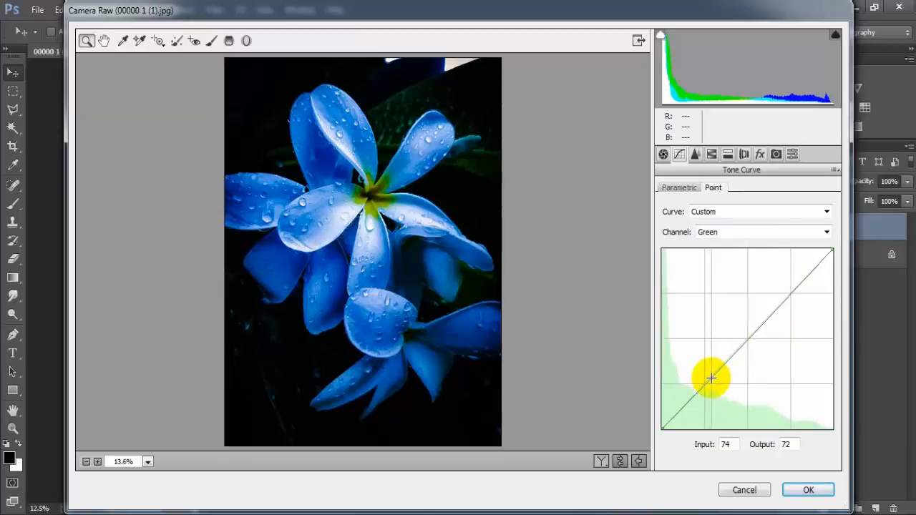
click(745, 346)
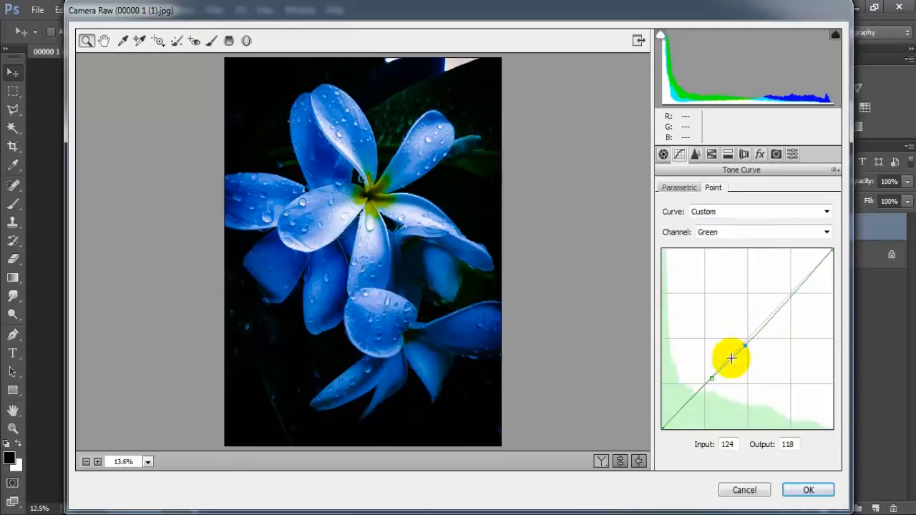
drag(709, 378, 709, 380)
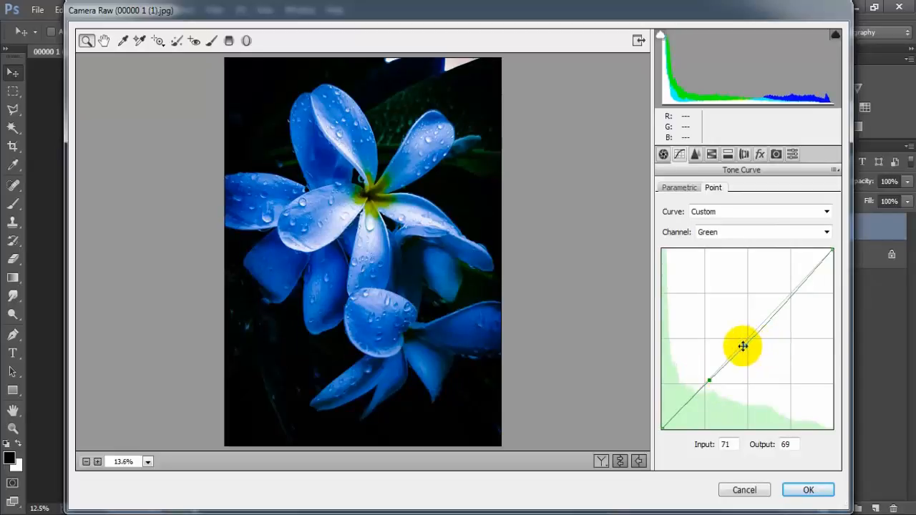
drag(745, 346, 742, 346)
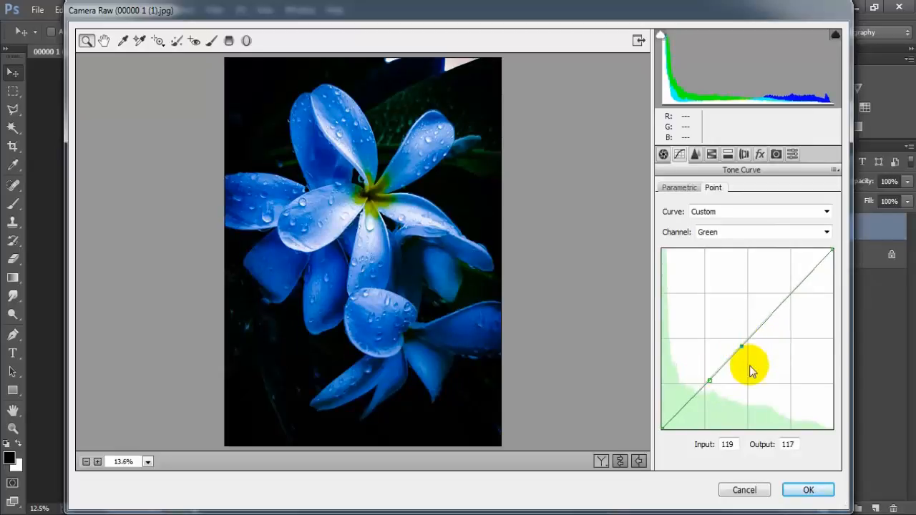
click(802, 284)
drag(802, 285, 816, 284)
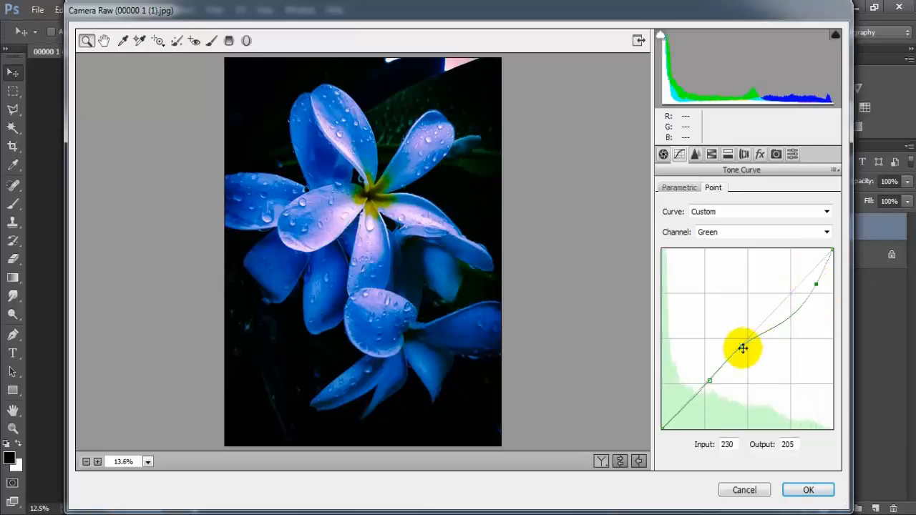
drag(743, 349, 740, 356)
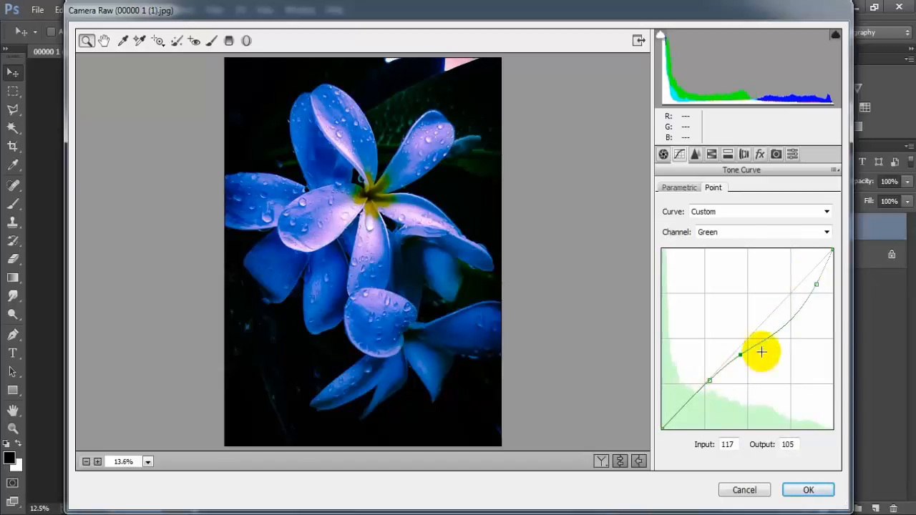
drag(813, 283, 816, 275)
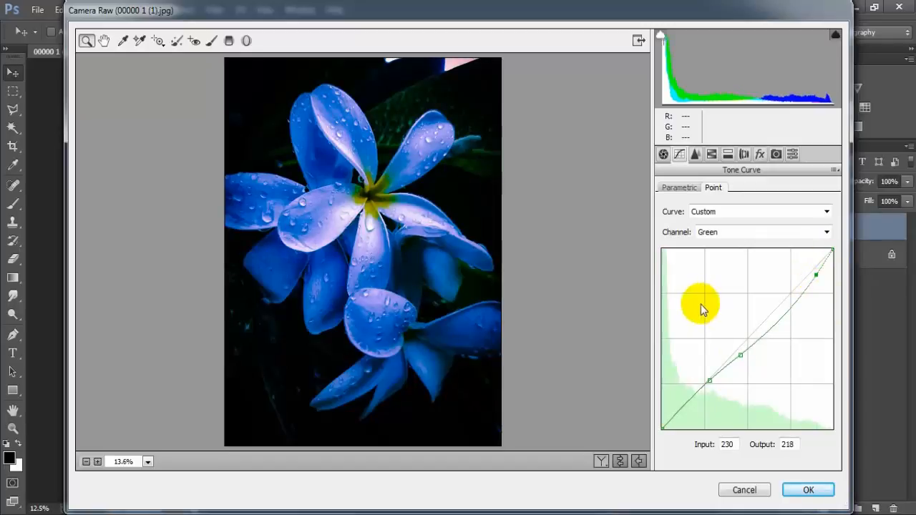
Raise the shadows on the Blue channel's point curve and place its middle point at input 129, output 128.
click(827, 232)
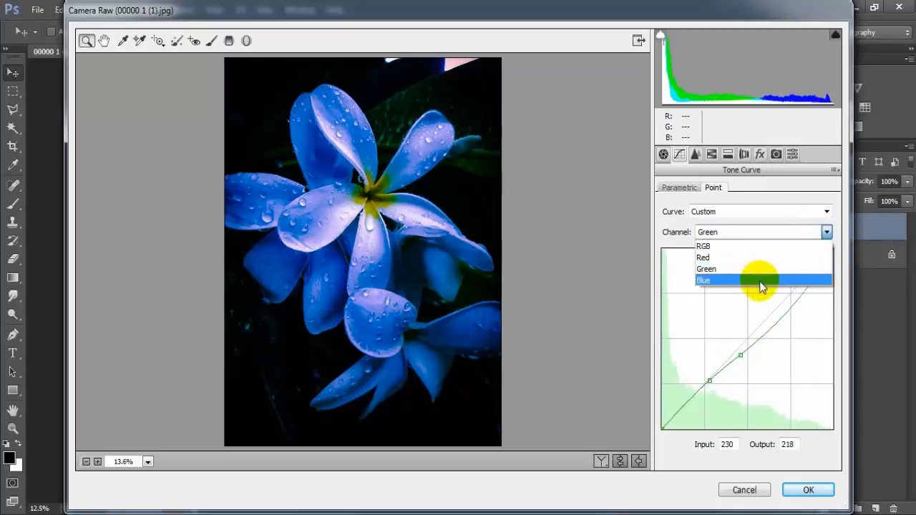
click(771, 281)
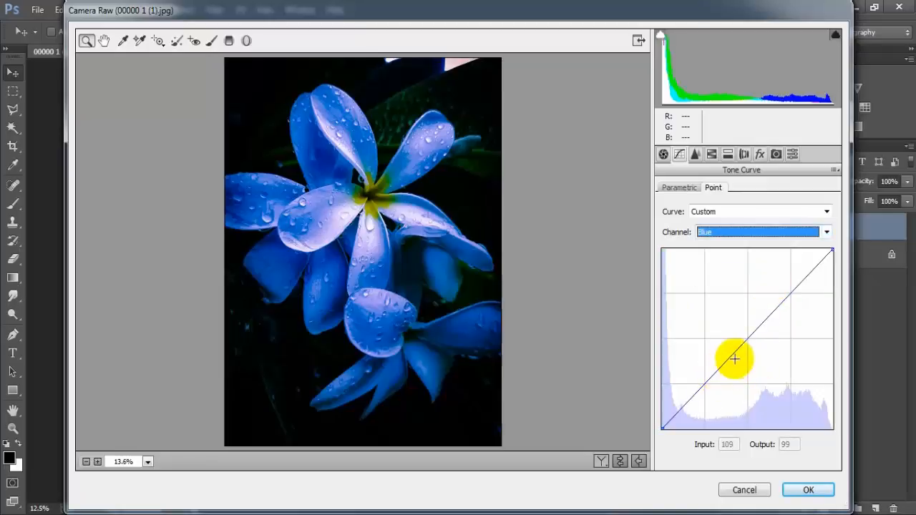
drag(705, 384, 705, 368)
drag(742, 342, 749, 338)
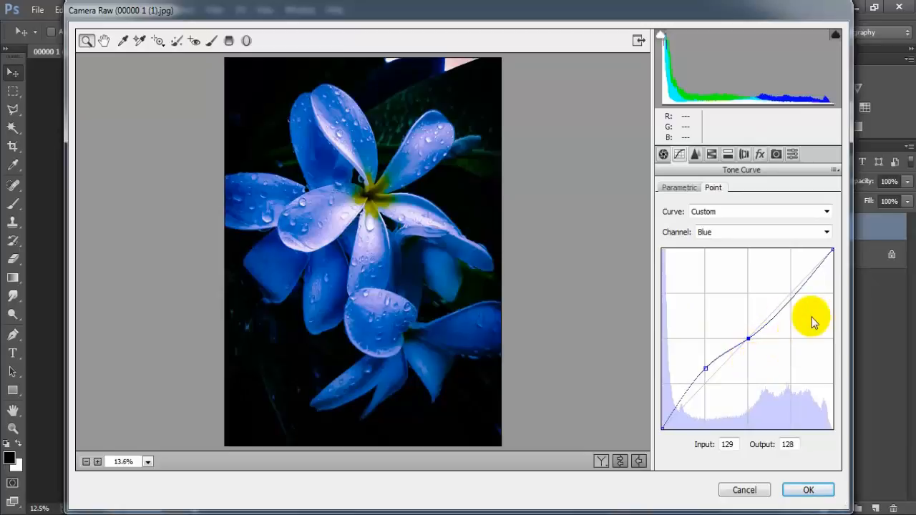
Set the sharpening amount to 20, luminance noise reduction to 15 and color noise reduction to 20.
click(696, 154)
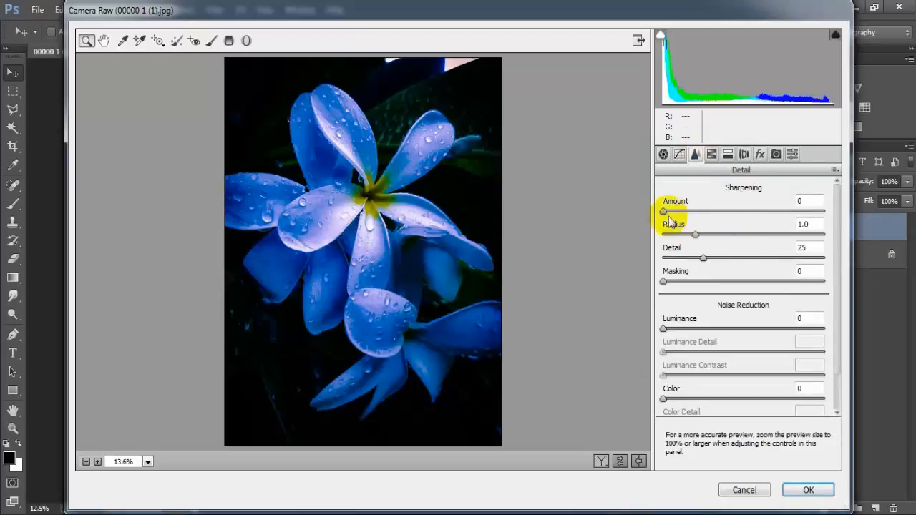
drag(663, 212, 682, 221)
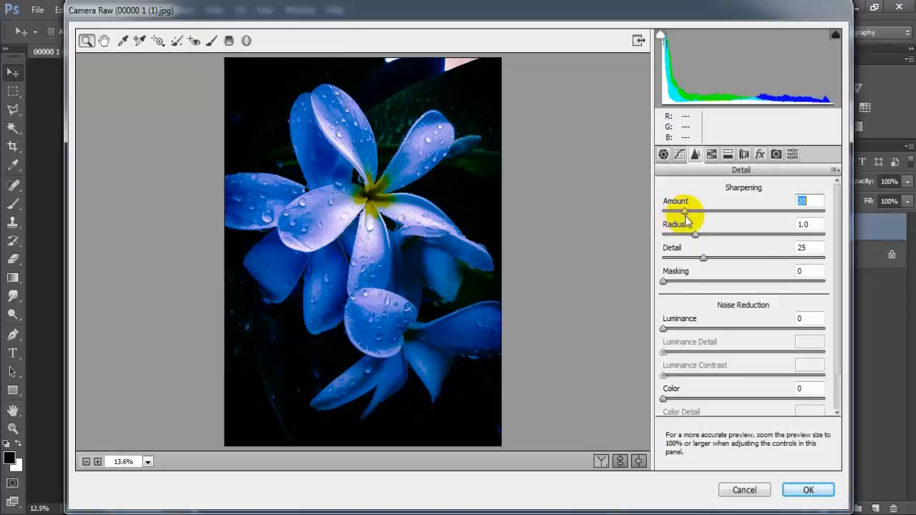
drag(664, 331, 685, 331)
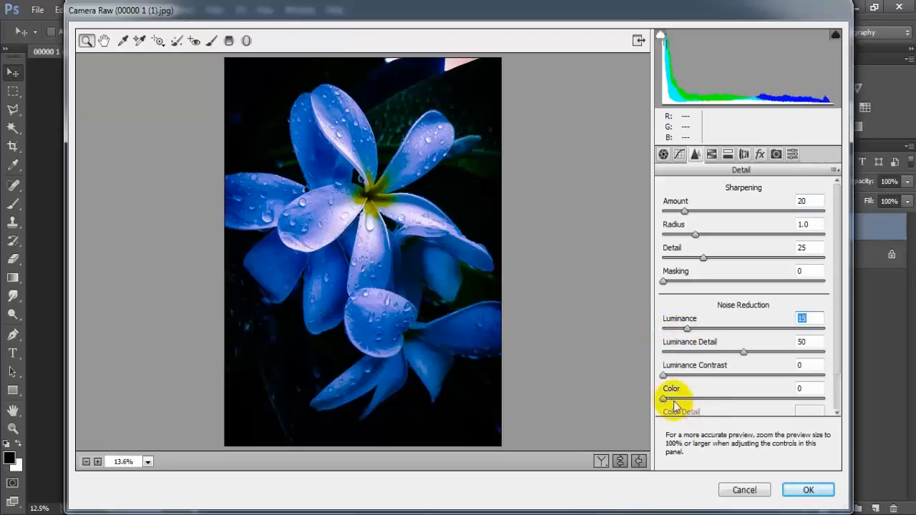
drag(665, 402, 695, 402)
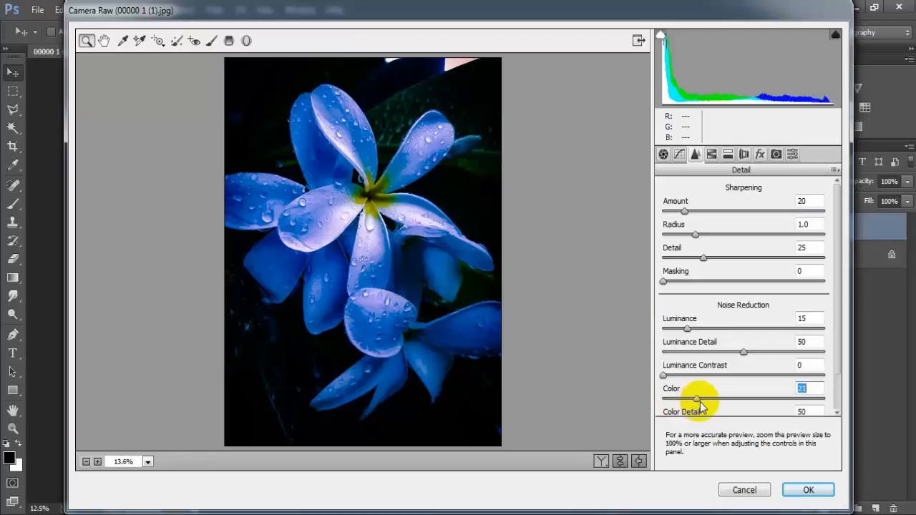
click(817, 387)
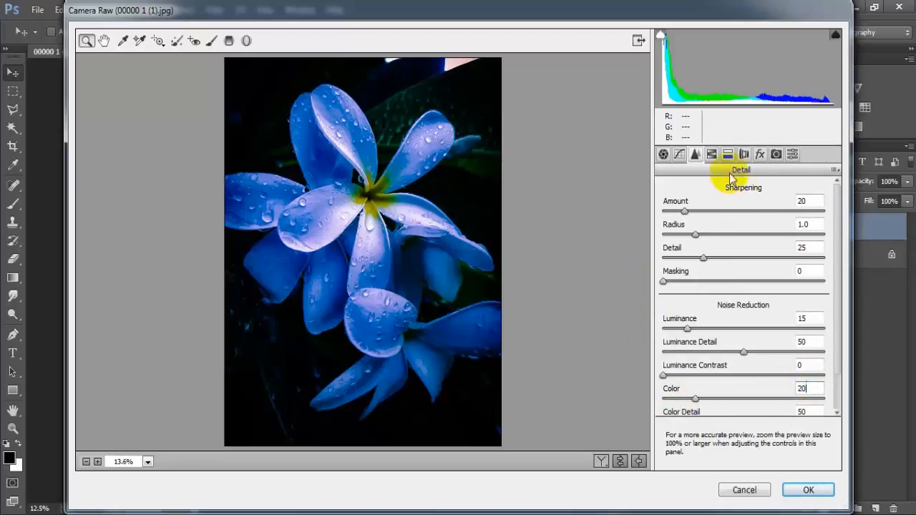
Shift the HSL hues to -15 for Oranges, -84 for Yellows and -41 for Greens.
click(712, 154)
click(669, 210)
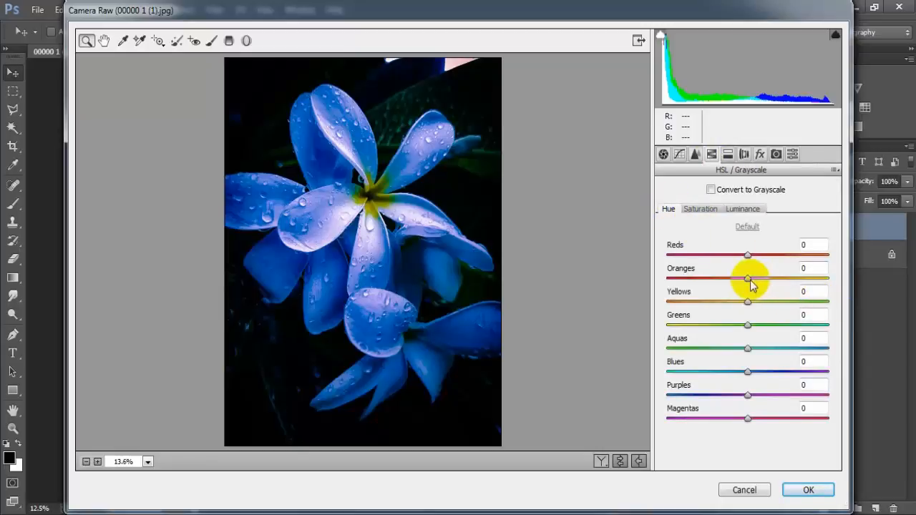
drag(750, 285, 739, 286)
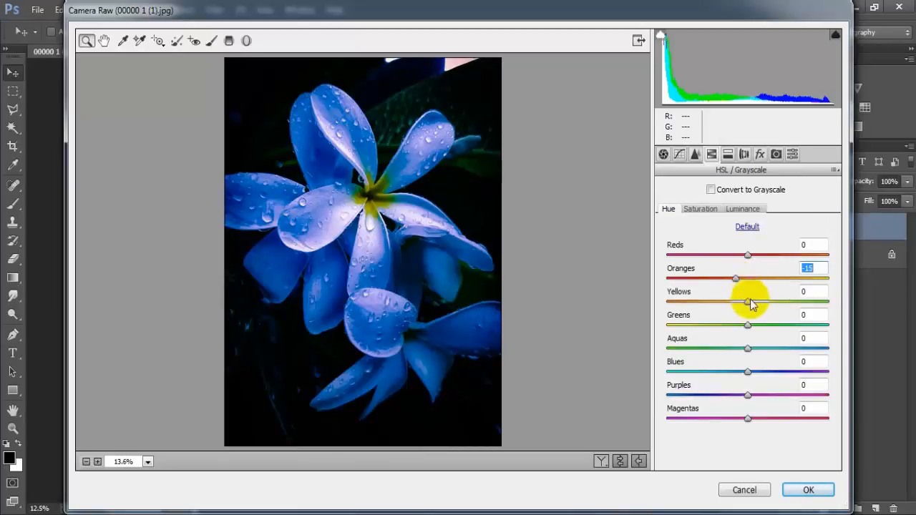
drag(748, 302, 684, 309)
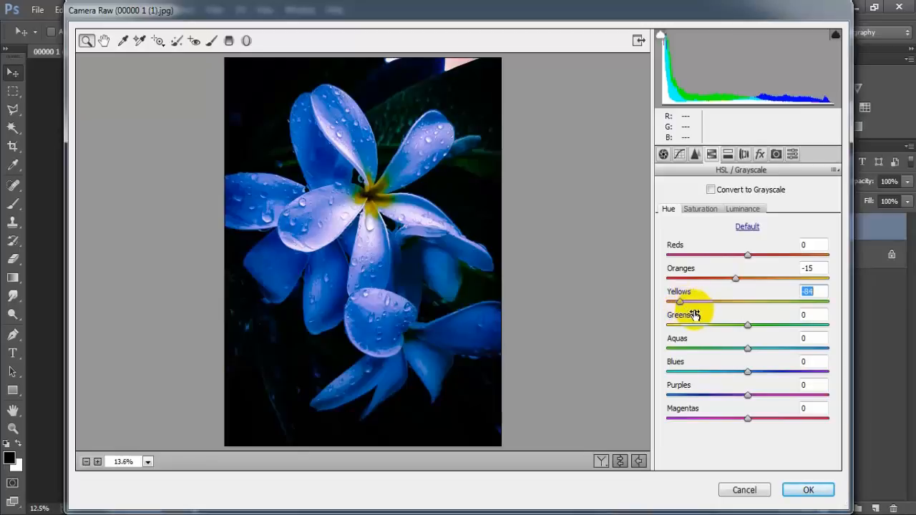
drag(747, 326, 714, 327)
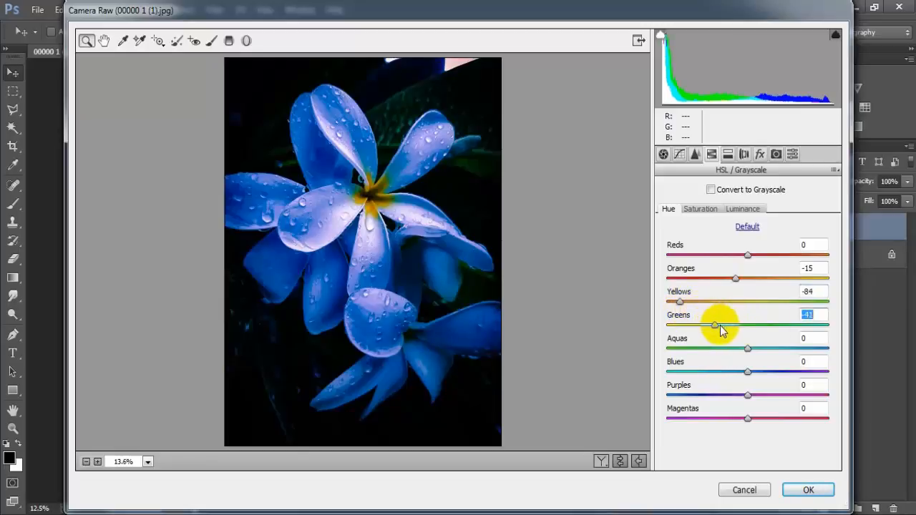
click(821, 316)
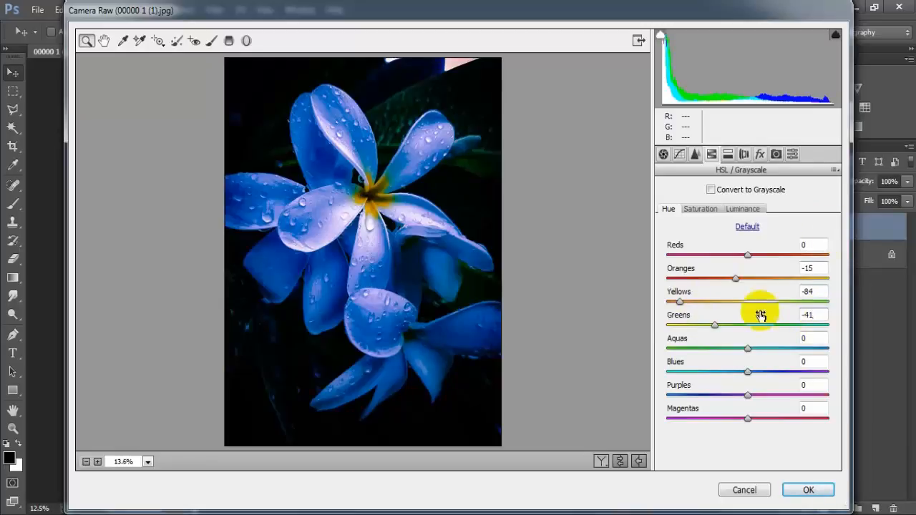
Reduce the HSL saturation to -16 for Reds, -8 for Oranges, -90 for Yellows and -80 for Greens.
click(702, 210)
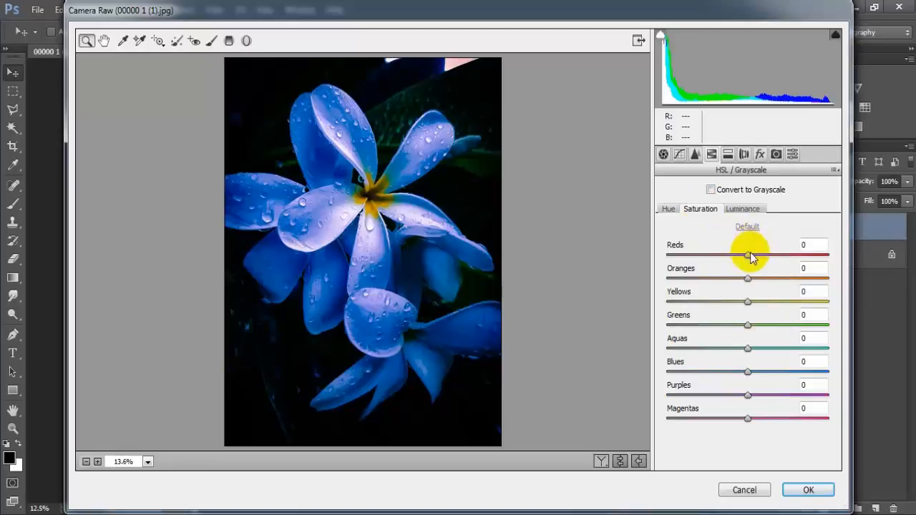
mouse_move(749, 254)
mouse_down()
mouse_move(730, 256)
mouse_move(733, 263)
mouse_up()
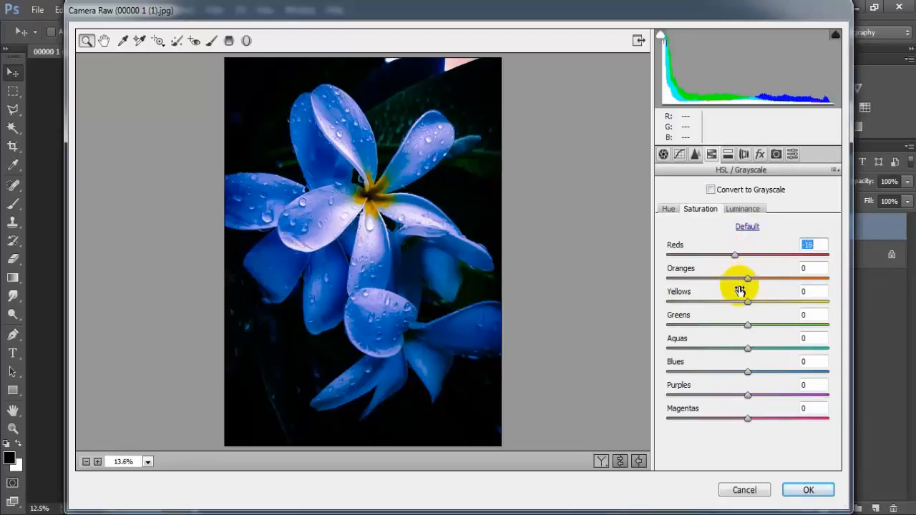
drag(747, 278, 743, 278)
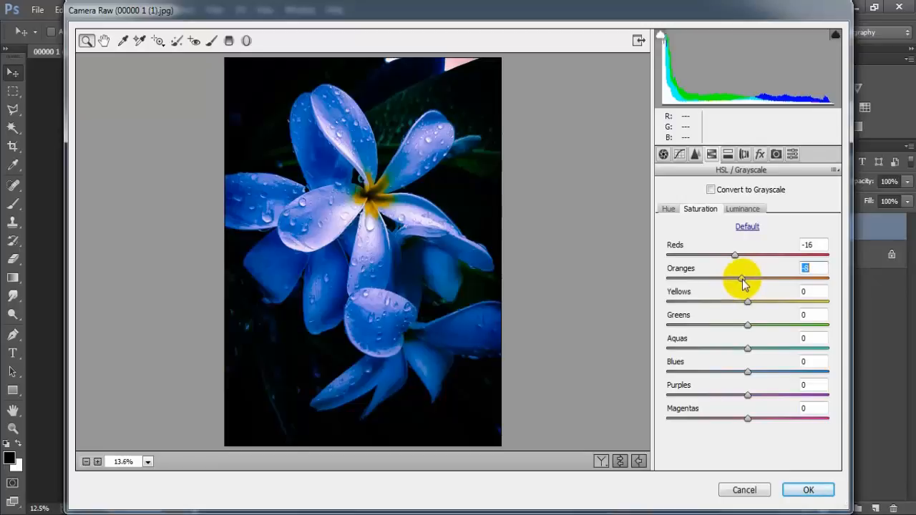
drag(747, 302, 676, 306)
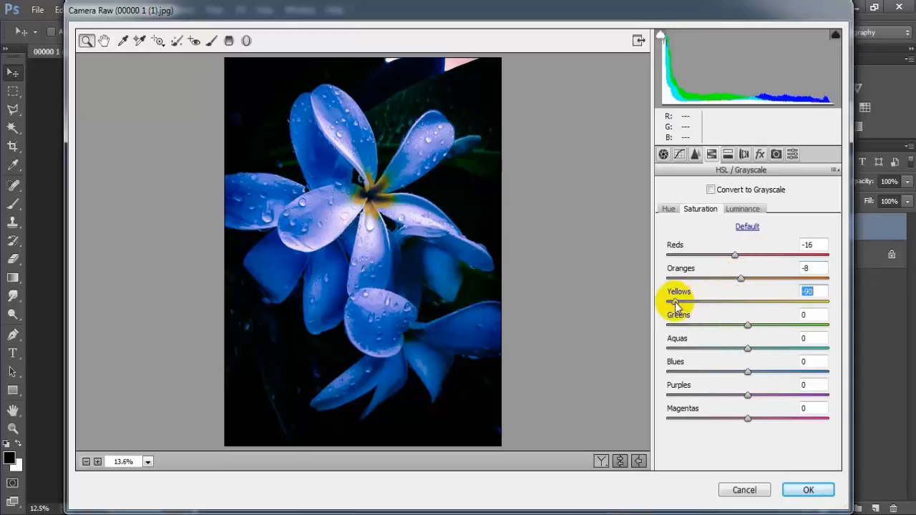
drag(750, 326, 684, 326)
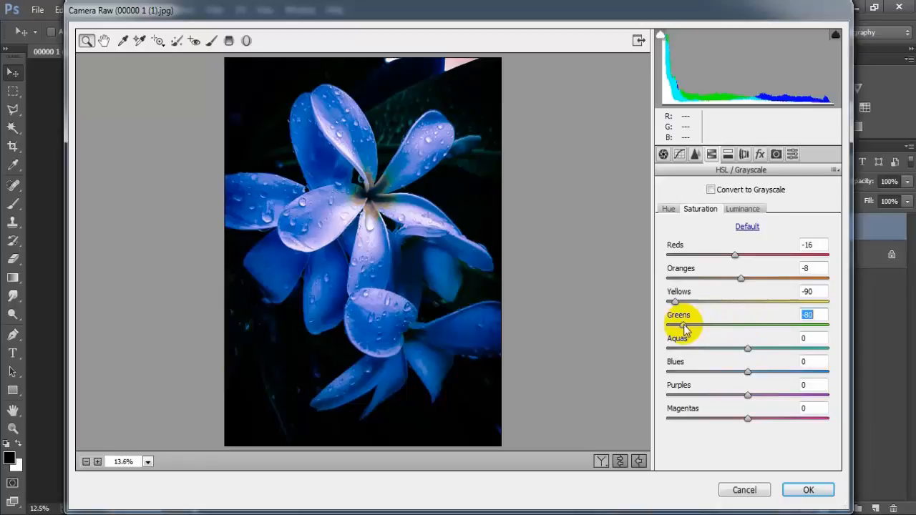
click(807, 316)
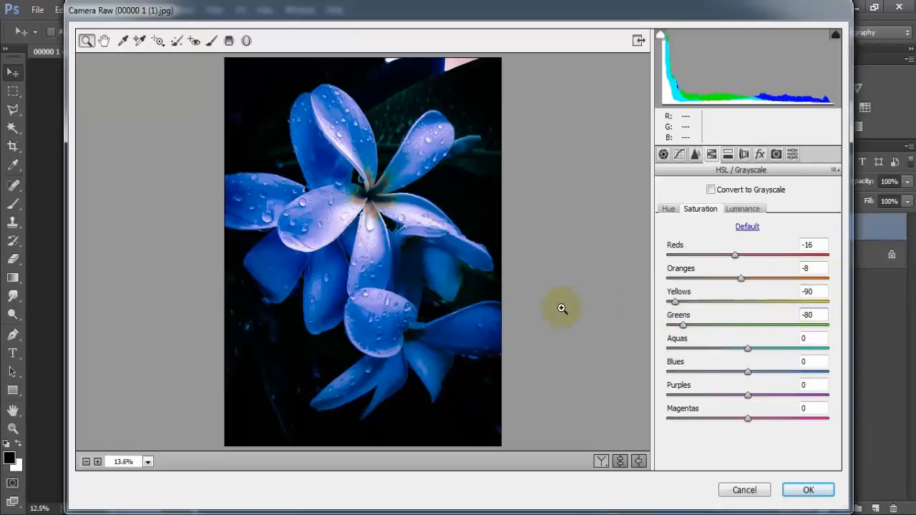
Set the HSL luminance to +2 for Reds, -8 for Oranges, +60 for Yellows and -43 for Greens.
click(741, 208)
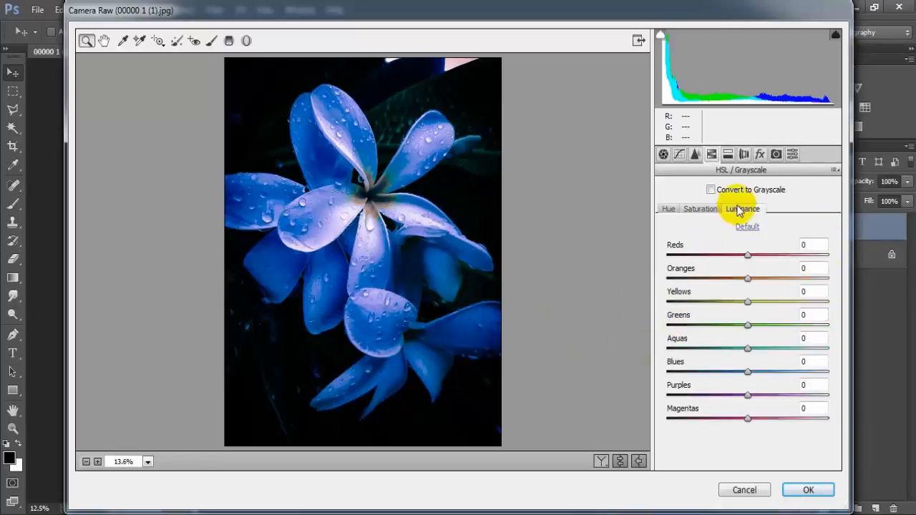
drag(750, 257, 795, 311)
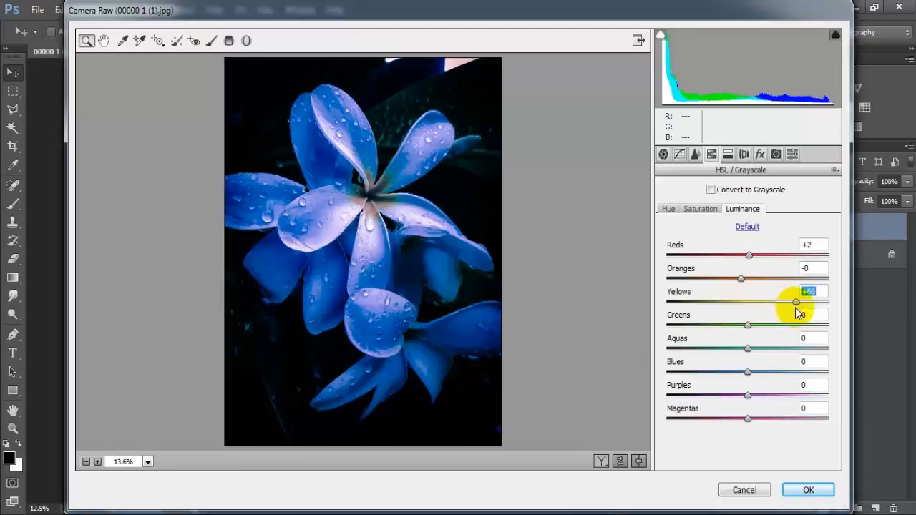
drag(748, 326, 731, 326)
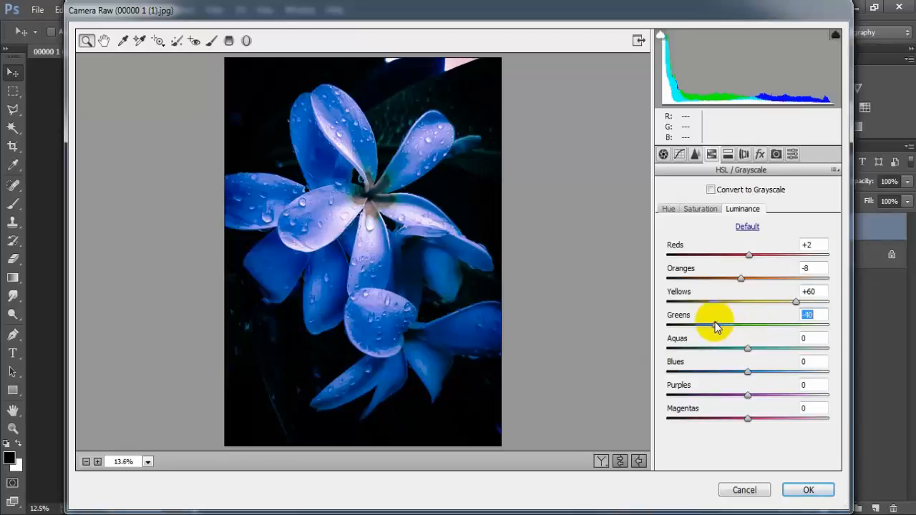
click(820, 314)
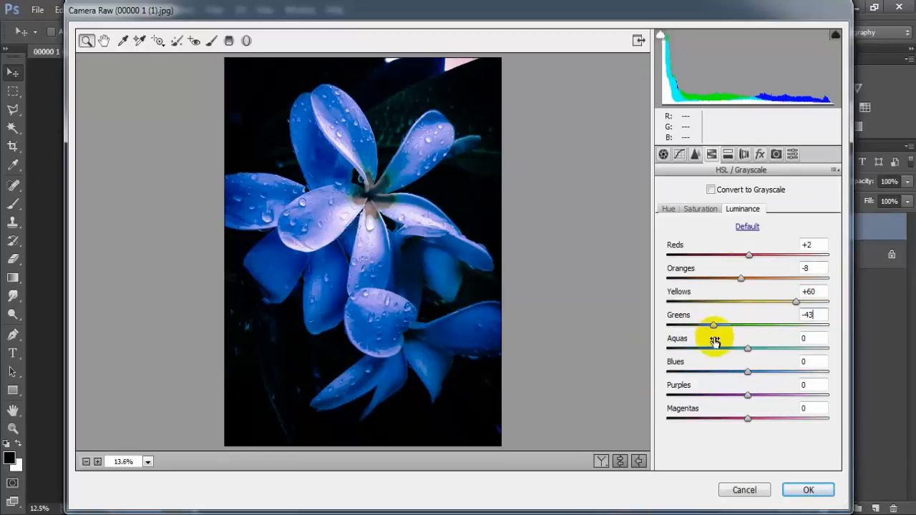
Split-tone the highlights with hue 260 and saturation 25, and set the split toning balance to -41.
click(744, 154)
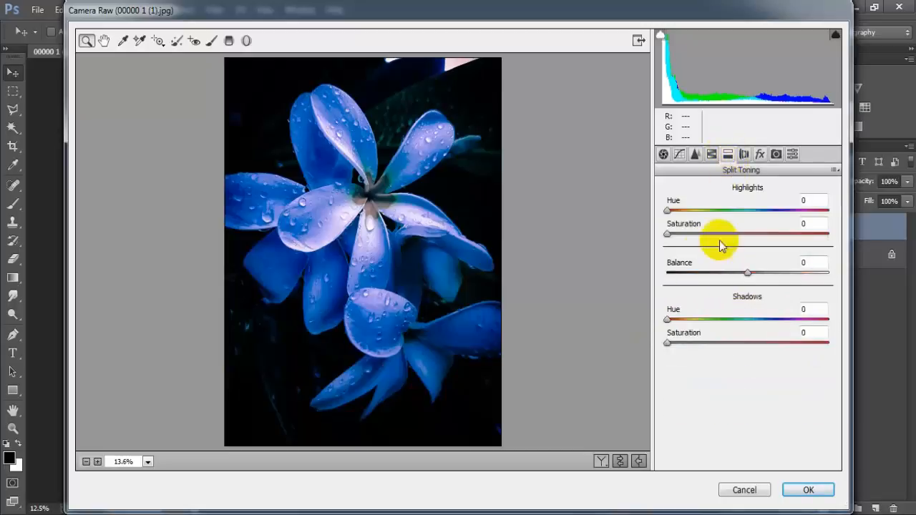
drag(669, 209, 780, 214)
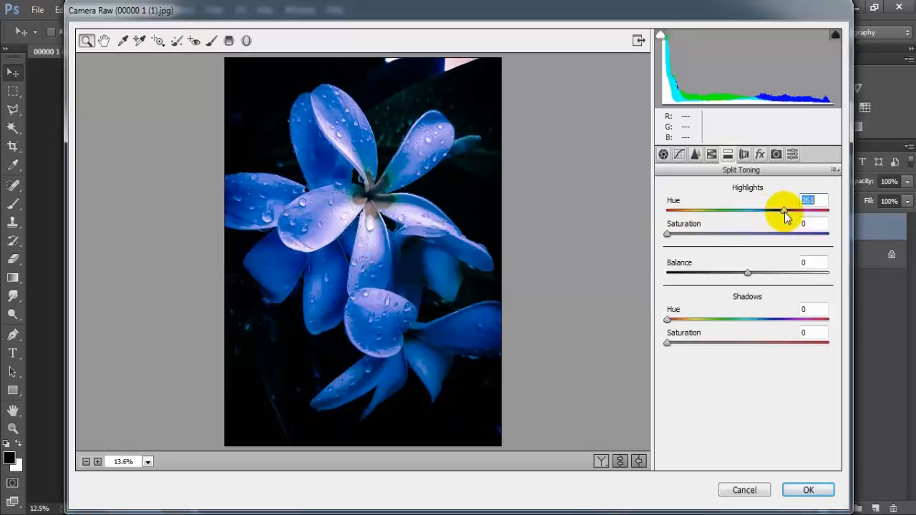
drag(784, 212, 783, 211)
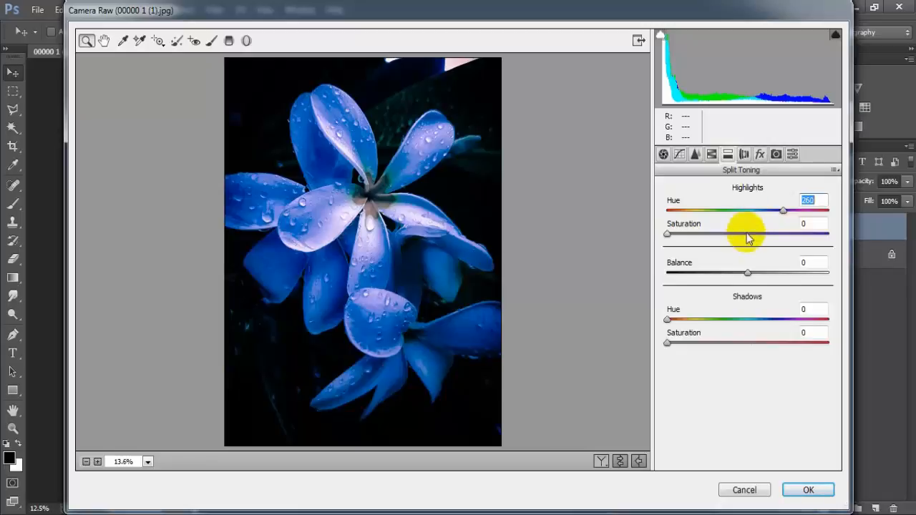
drag(673, 237, 707, 251)
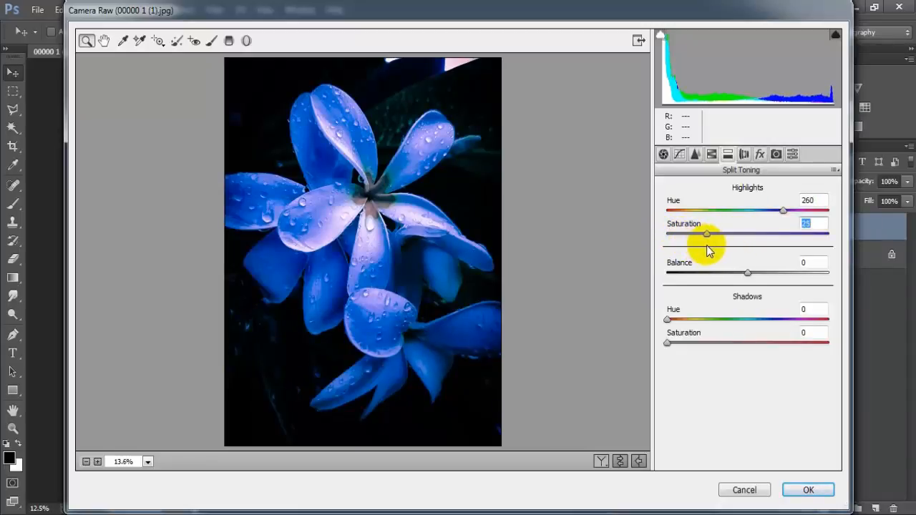
drag(748, 272, 716, 274)
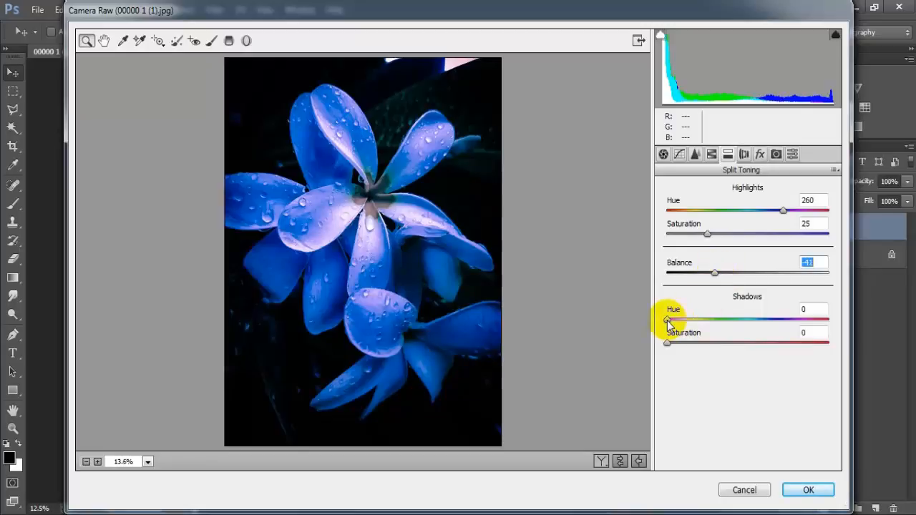
Split-tone the shadows with hue 219 and saturation 10.
drag(668, 319, 762, 320)
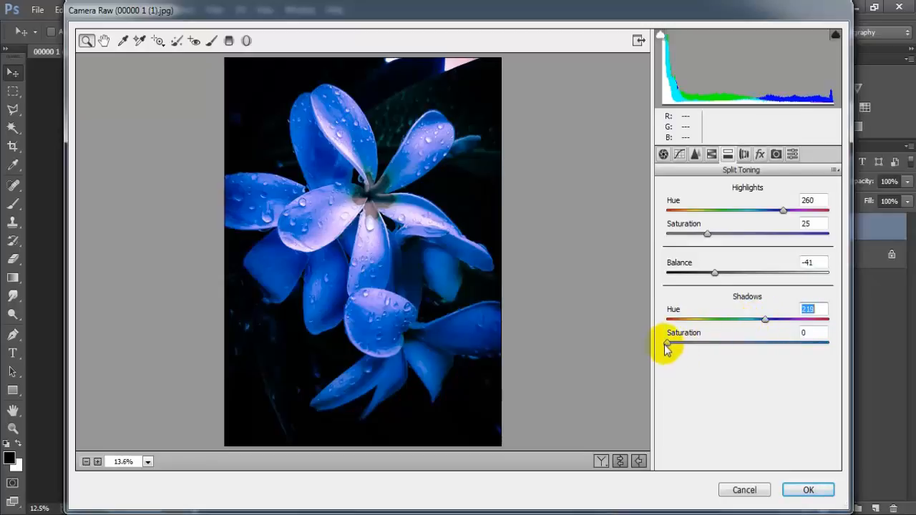
drag(667, 344, 687, 345)
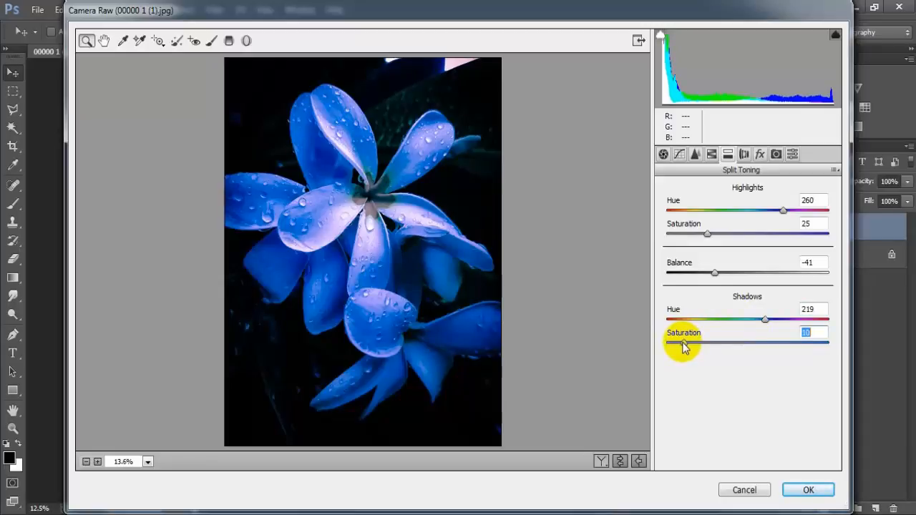
click(816, 332)
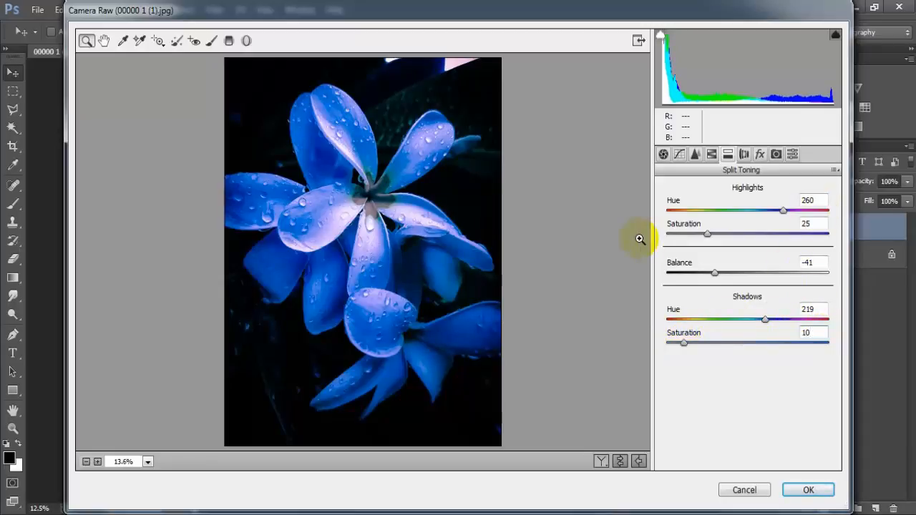
Add a Highlight Priority post-crop vignette with amount -17, midpoint 70 and feather 75.
click(760, 154)
drag(747, 343, 739, 342)
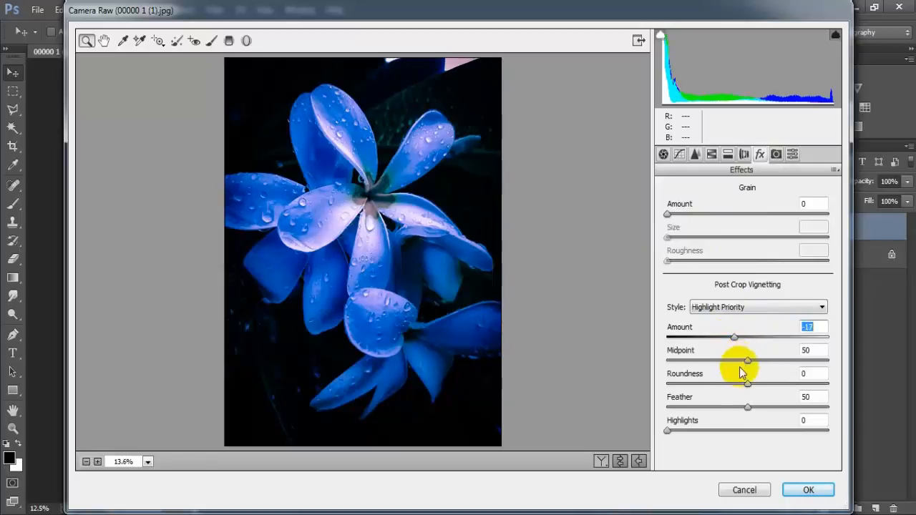
drag(747, 360, 779, 366)
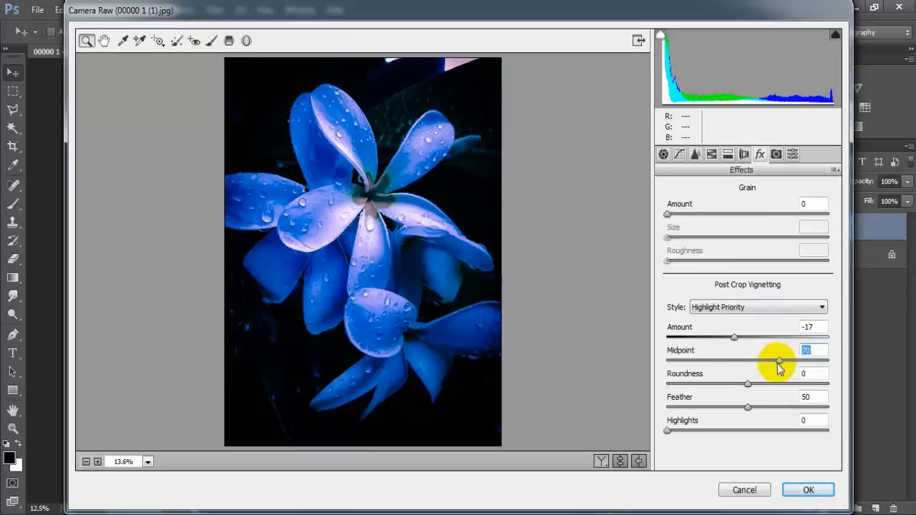
drag(749, 409, 789, 418)
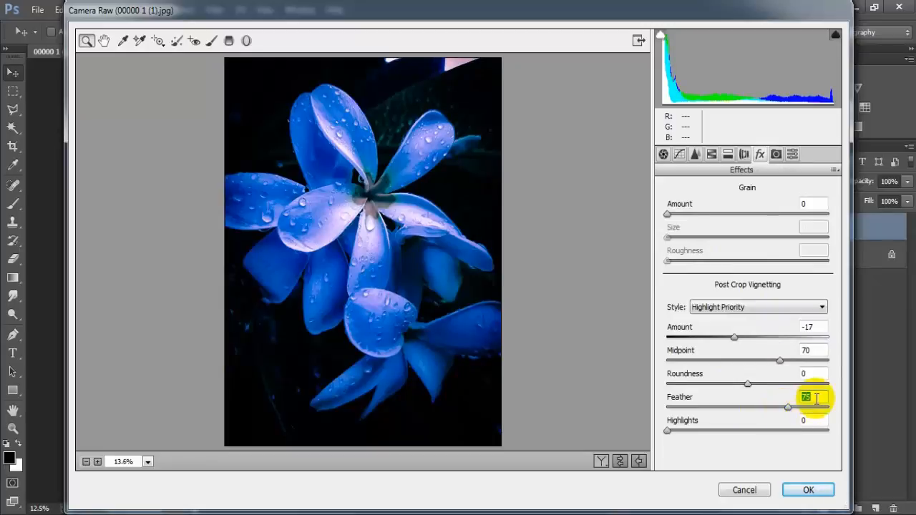
click(809, 397)
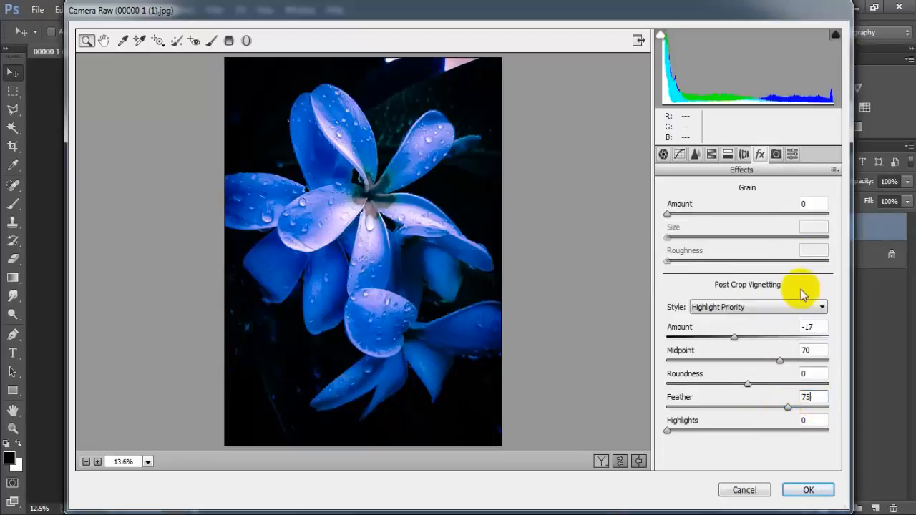
Compare the graded photo with the original by swapping the before and after settings, and show both versions side by side.
click(620, 462)
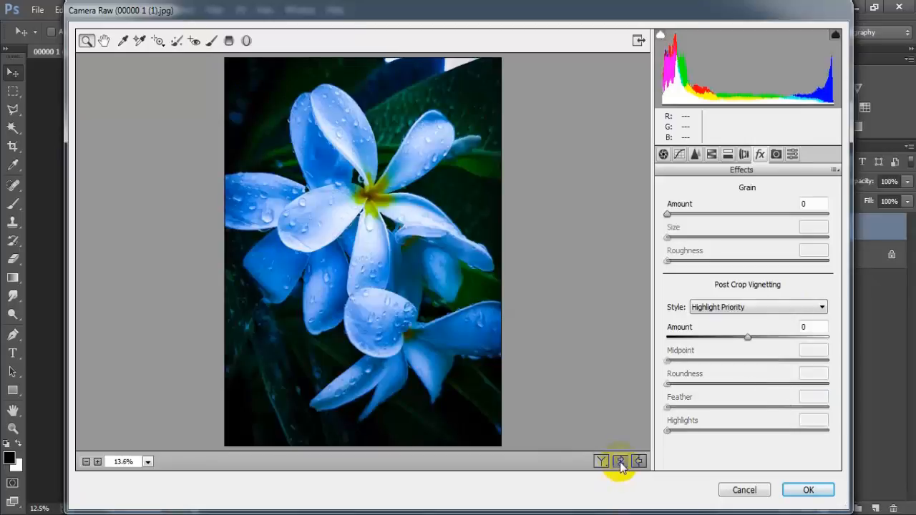
click(620, 461)
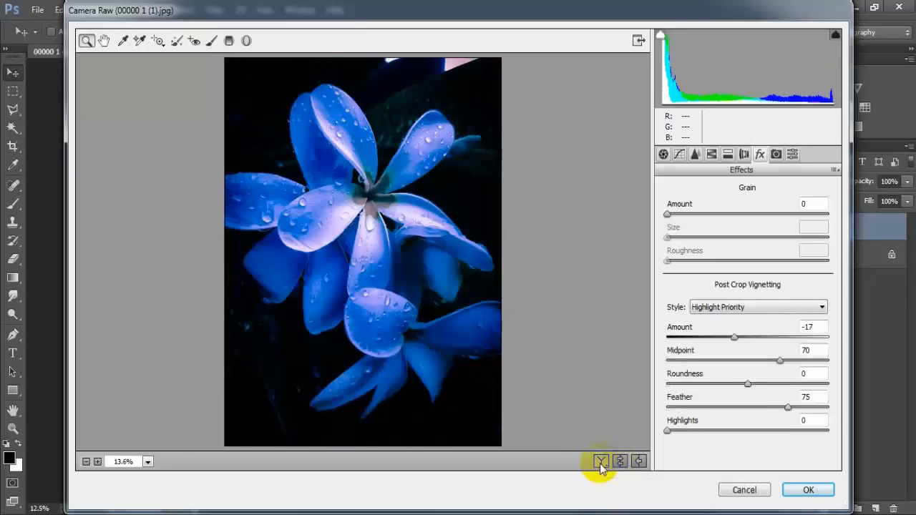
click(601, 464)
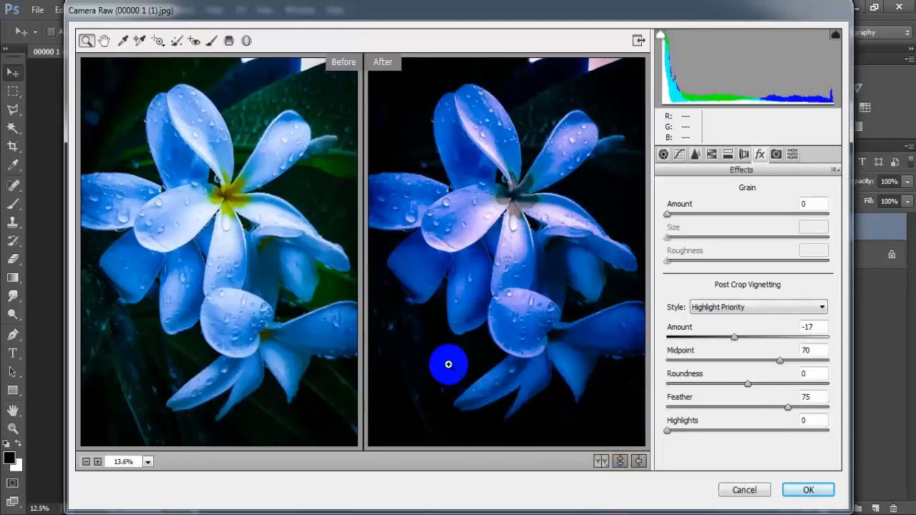
Apply the Camera Raw adjustments to the flower photo, and compare Layer 1 with the original by toggling its visibility.
click(801, 491)
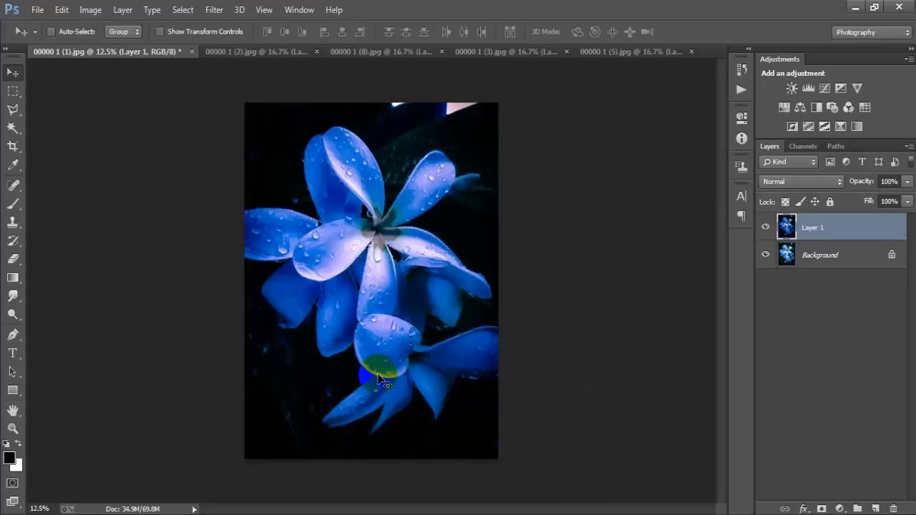
key(ctrl+plus)
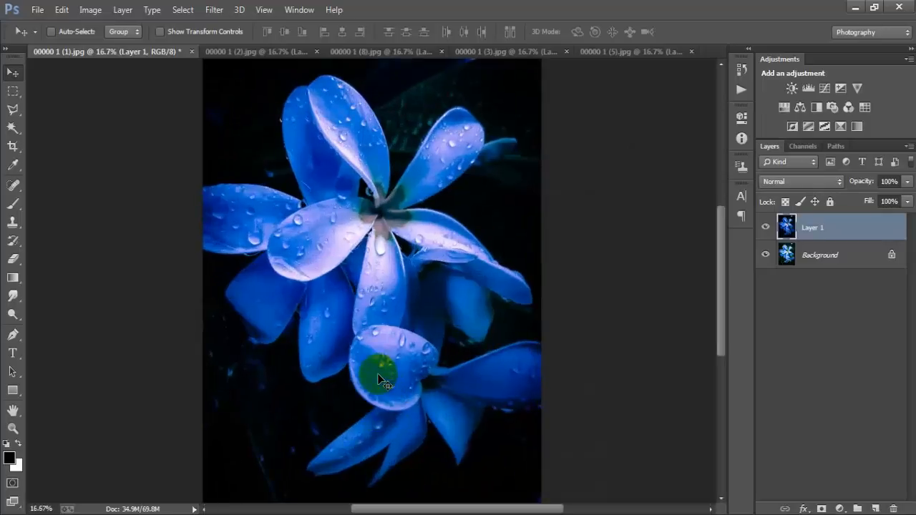
click(765, 227)
click(766, 227)
click(766, 227)
click(766, 227)
Switch to the clover image 00000 1 (2).jpg and toggle Layer 1's visibility to compare the graded and original versions.
click(297, 52)
click(766, 228)
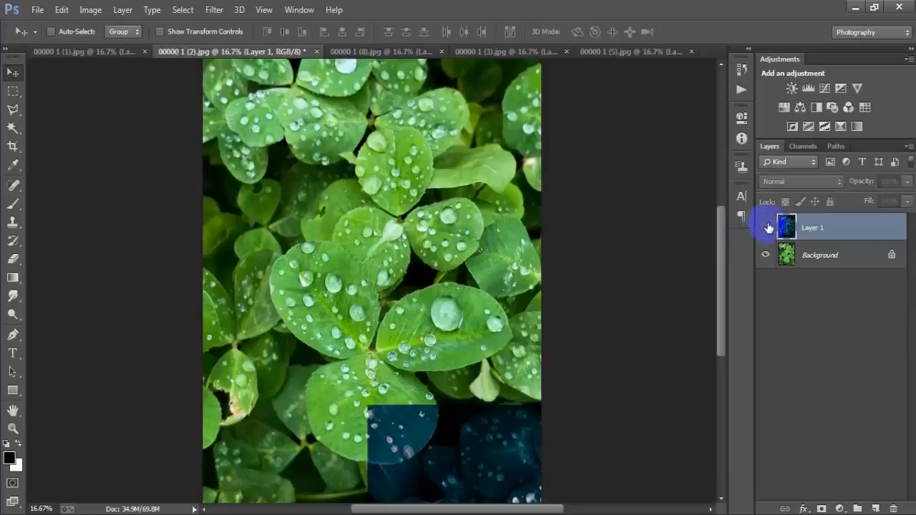
click(766, 228)
click(765, 228)
click(766, 227)
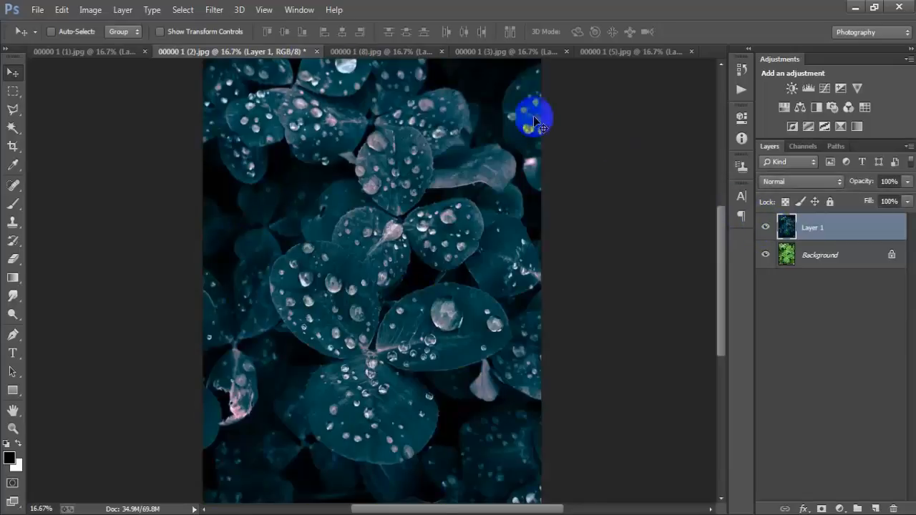
Switch to 00000 1 (8).jpg and toggle Layer 1's visibility to compare the graded single-droplet leaf with its original.
click(387, 52)
click(766, 228)
click(765, 228)
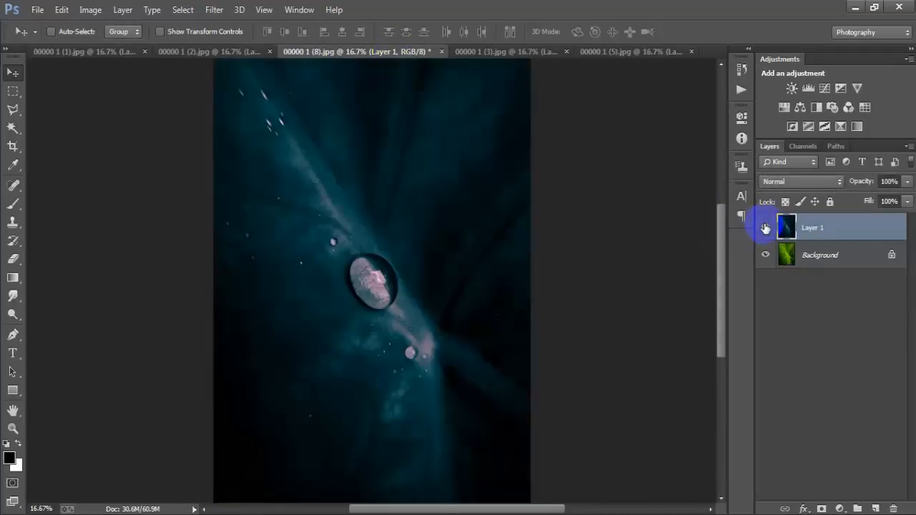
click(766, 228)
click(766, 227)
Switch to 00000 1 (3).jpg and hide and show Layer 1 to compare the graded droplet-covered leaf with its original.
click(501, 51)
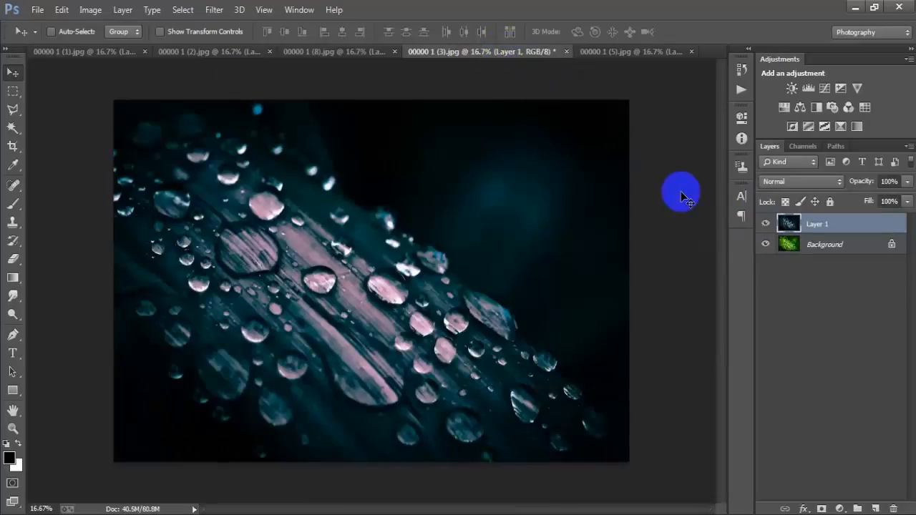
click(762, 225)
click(763, 225)
click(763, 225)
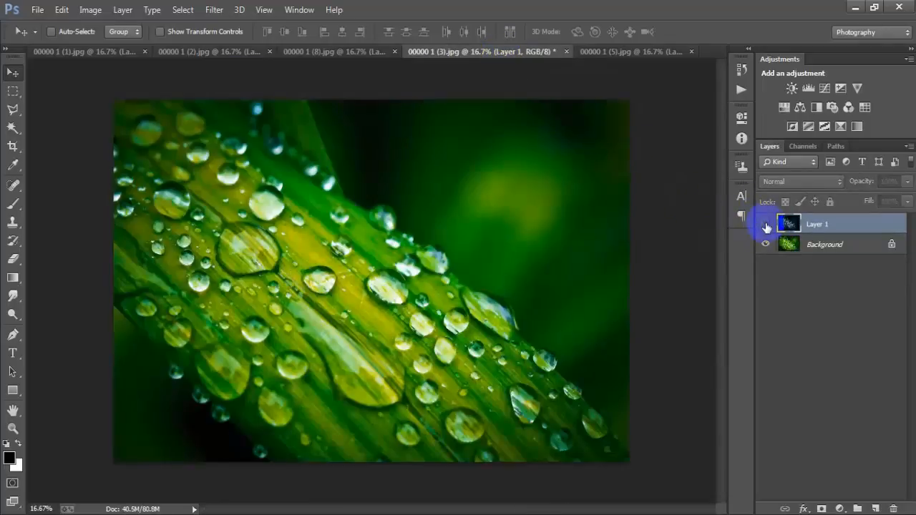
click(763, 225)
Switch to 00000 1 (5).jpg and toggle Layer 1's visibility to compare the graded leaves with the original, leaving the layer shown.
click(589, 52)
click(766, 225)
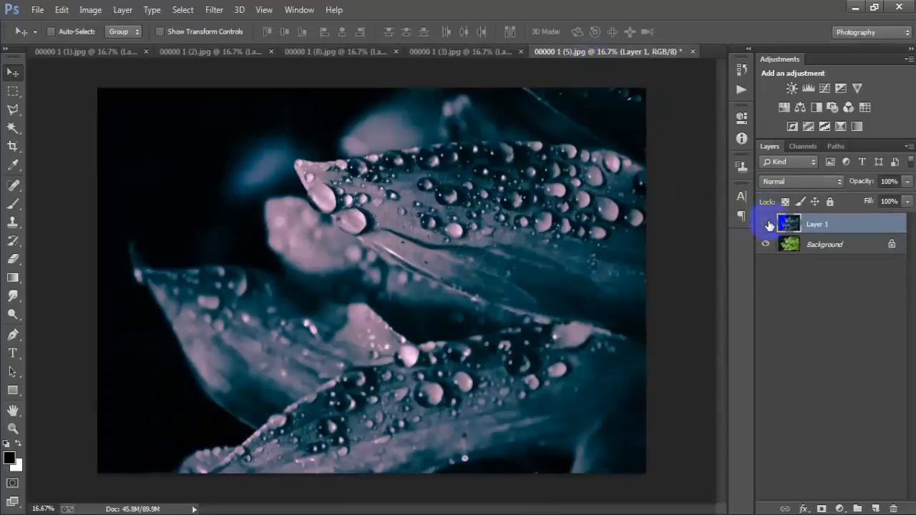
click(766, 224)
click(766, 225)
click(766, 225)
click(764, 224)
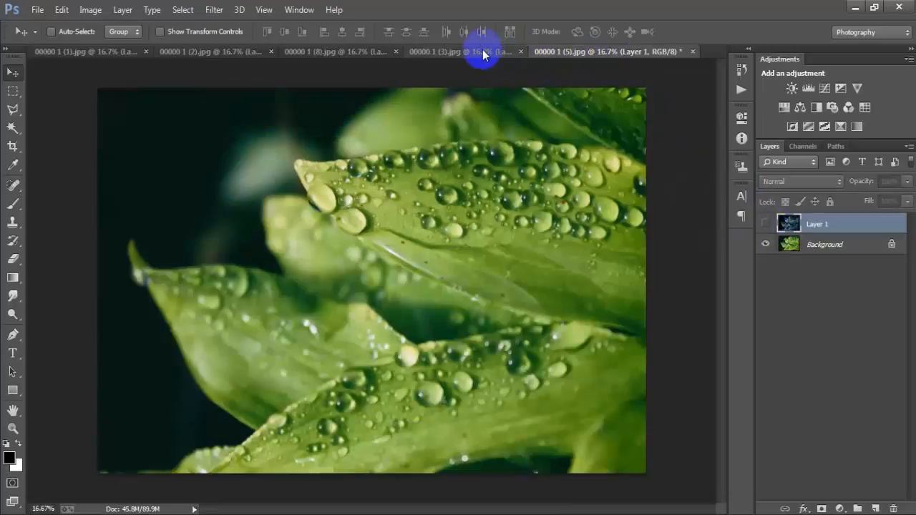
click(766, 225)
Go back through 00000 1 (3).jpg and 00000 1 (8).jpg, toggling Layer 1 in each to compare the grade with the original.
click(458, 52)
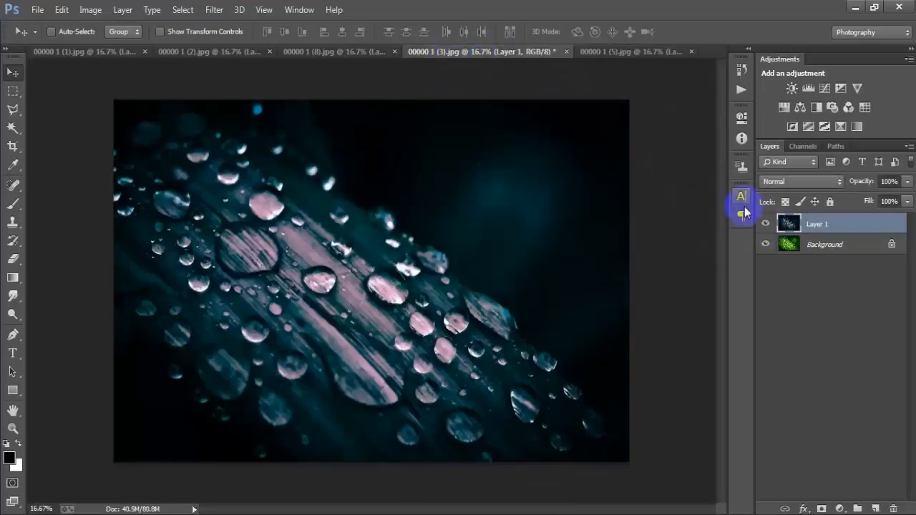
click(766, 225)
click(347, 53)
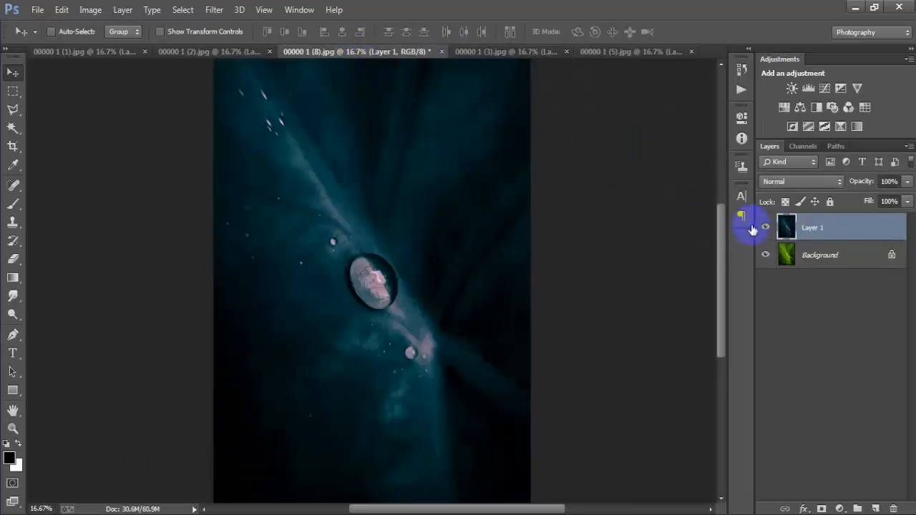
click(766, 228)
click(767, 229)
Return to the clover image 00000 1 (2).jpg and the flower image 00000 1 (1).jpg, toggling Layer 1 in each for a before-and-after comparison.
click(211, 52)
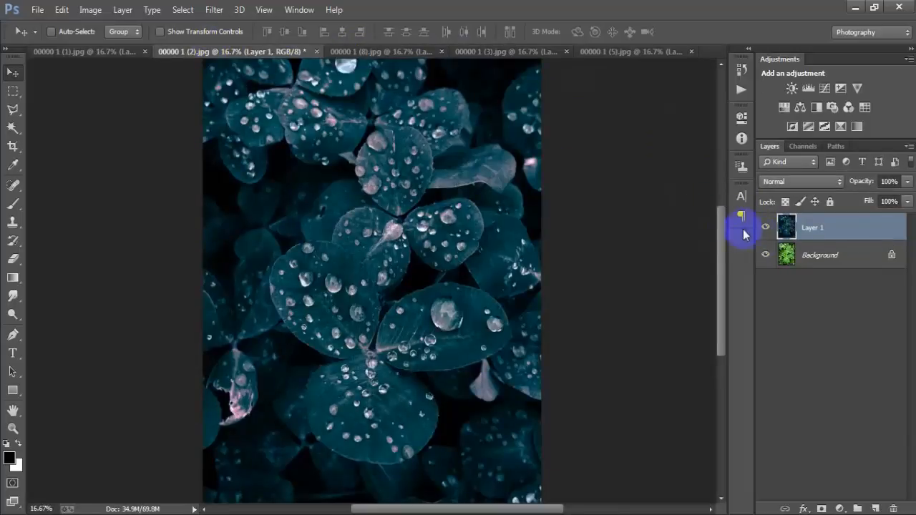
click(767, 227)
click(766, 228)
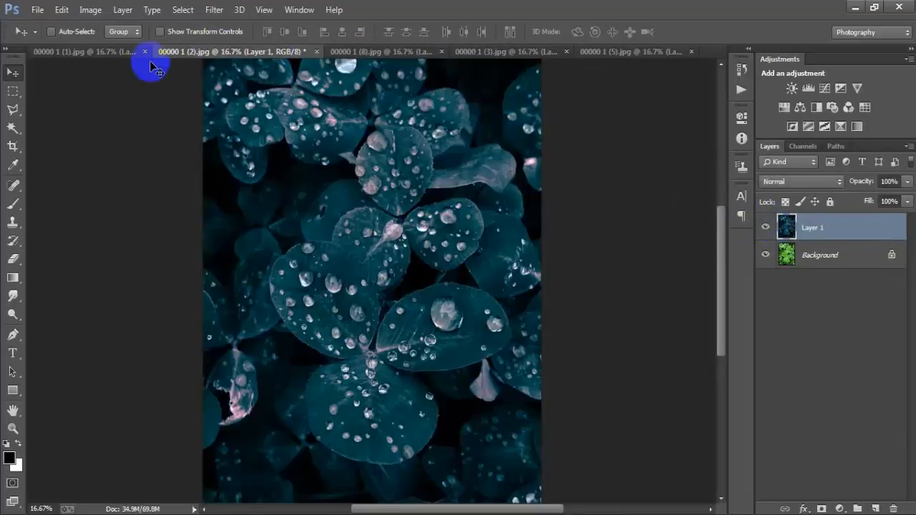
click(107, 52)
click(765, 227)
click(765, 227)
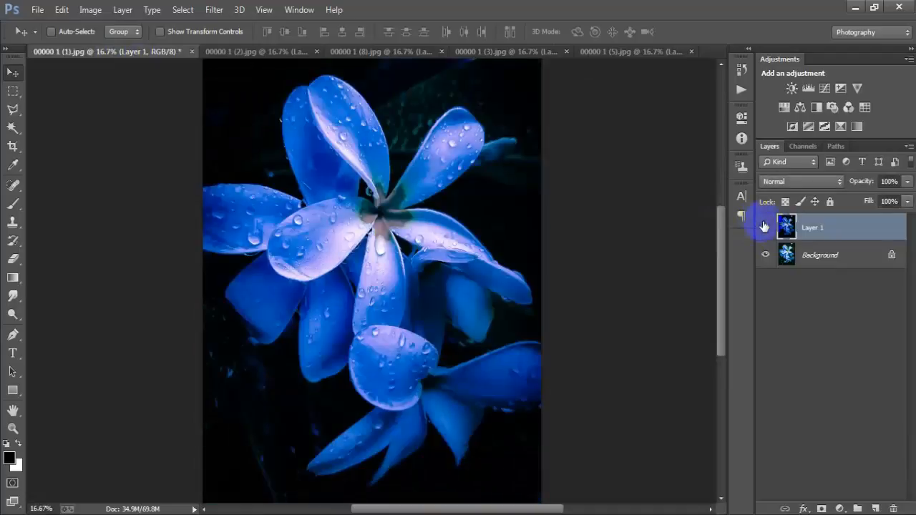